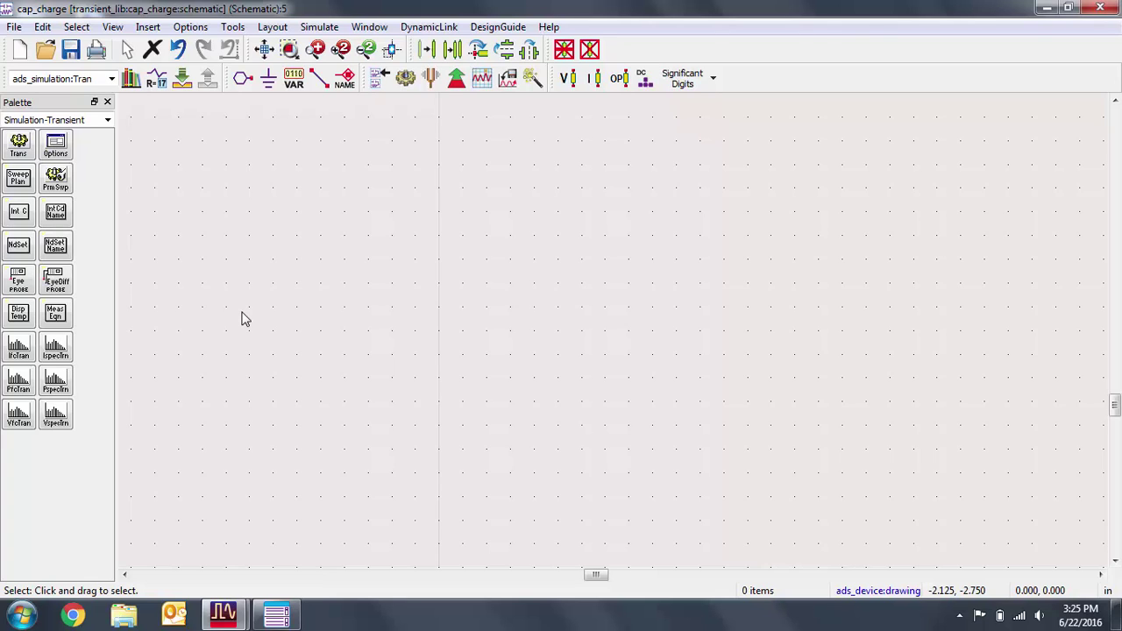
Place a VtStep voltage step source SRC1 from the Sources-Time Domain palette.
{"action": "left_click", "coordinate": [108, 121]}
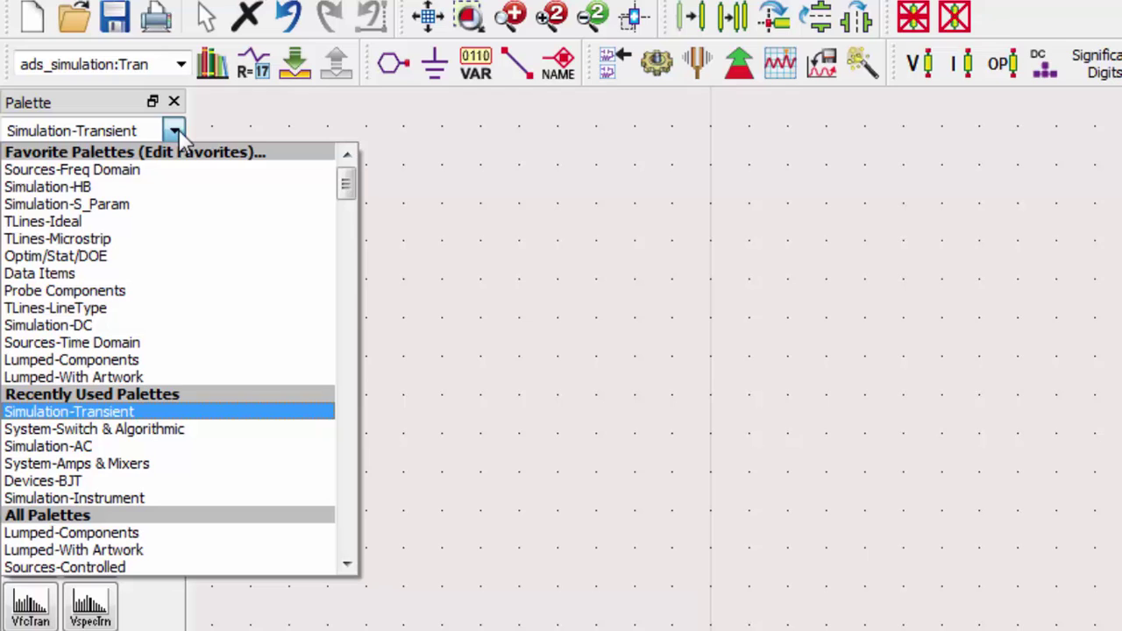
{"action": "left_click", "coordinate": [170, 343]}
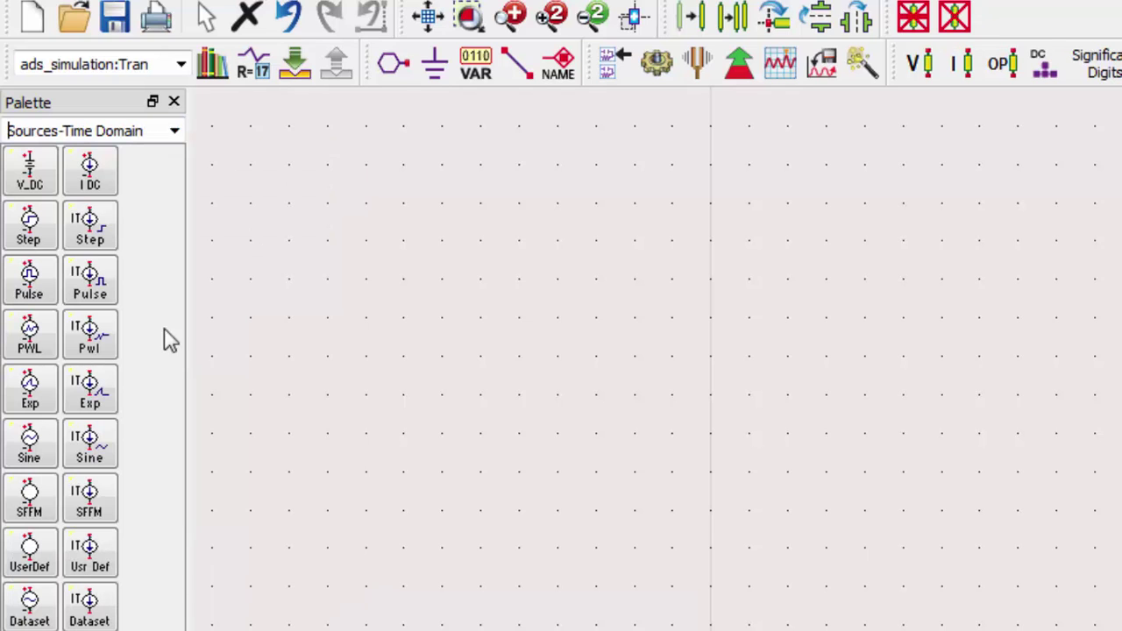
{"action": "left_click", "coordinate": [39, 230]}
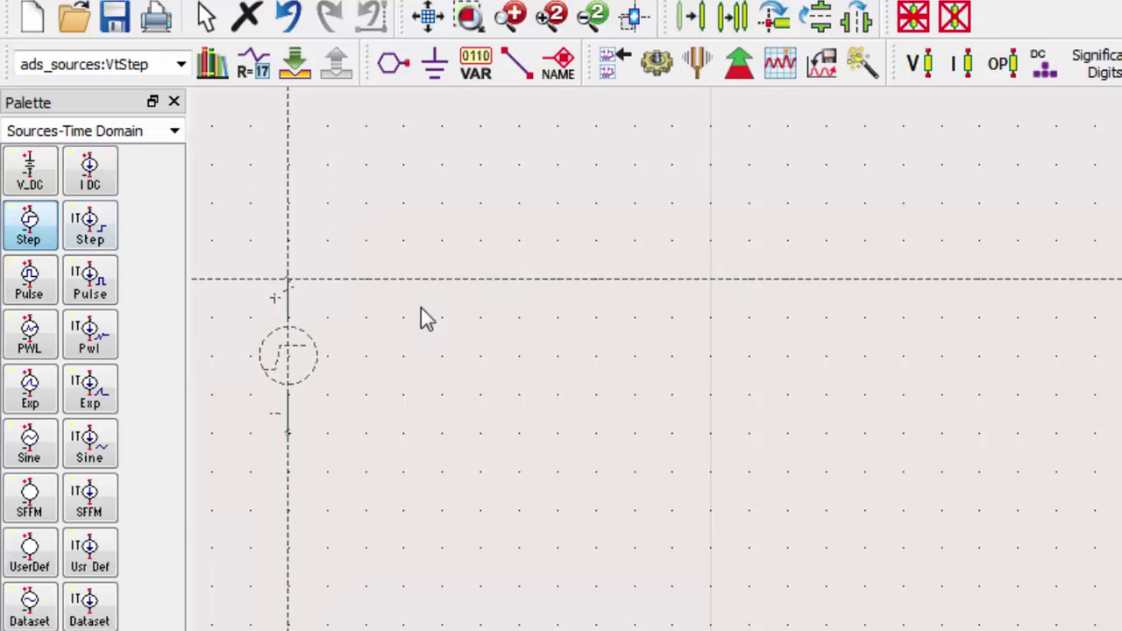
{"action": "left_click", "coordinate": [653, 361]}
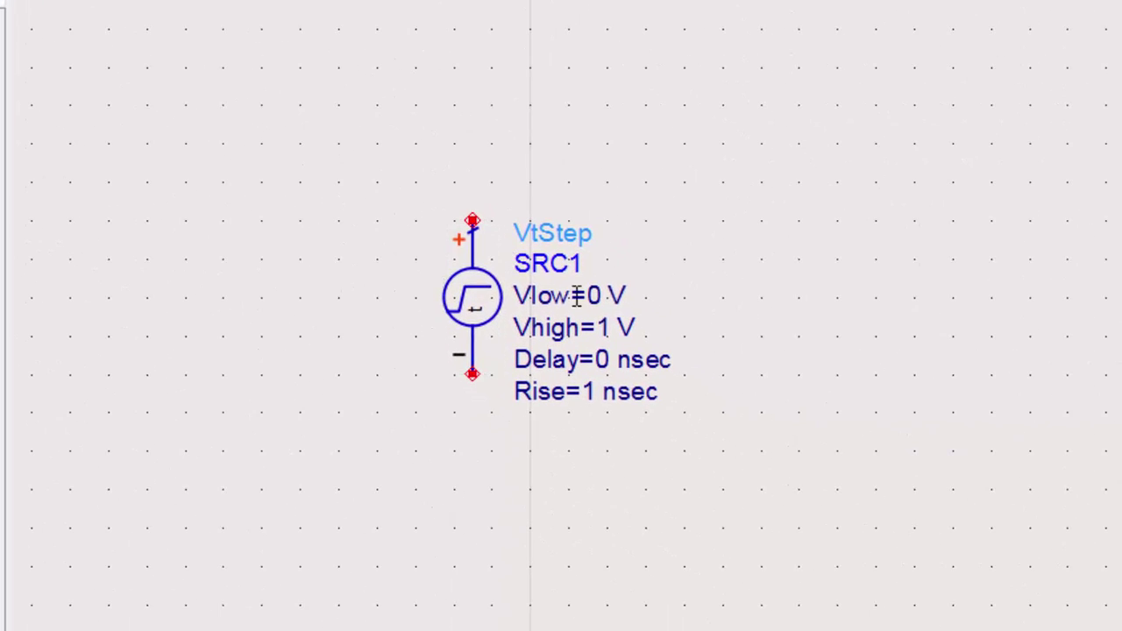
Change SRC1's Rise time to 0 nsec.
{"action": "double_click", "coordinate": [604, 392]}
{"action": "left_click", "coordinate": [591, 392]}
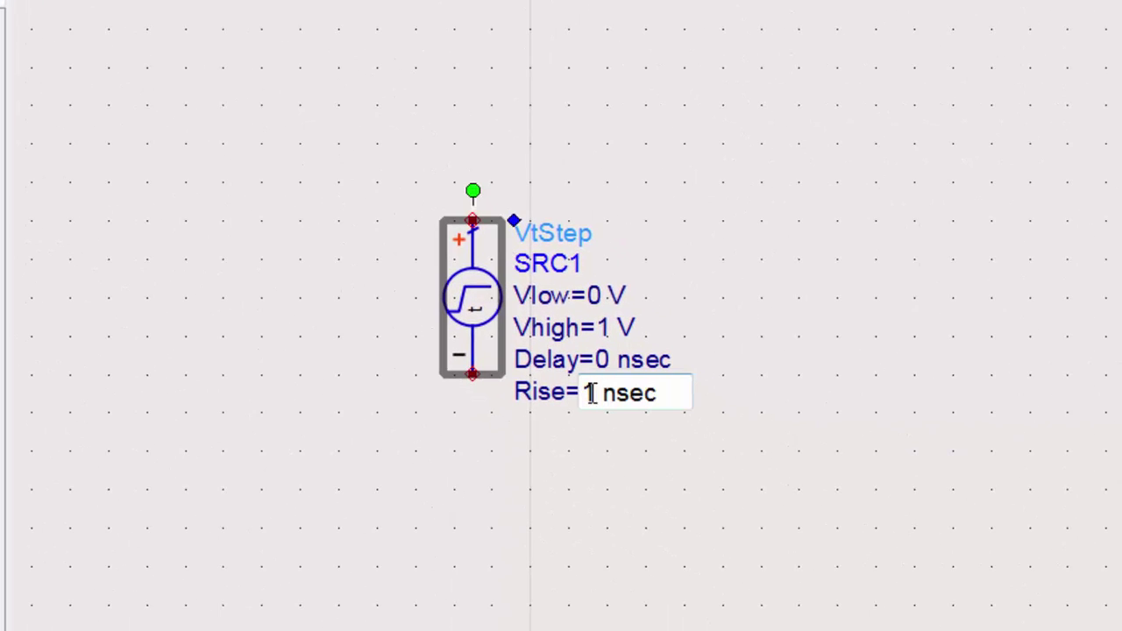
{"action": "double_click", "coordinate": [589, 393]}
{"action": "type", "text": "0"}
{"action": "left_click", "coordinate": [754, 480]}
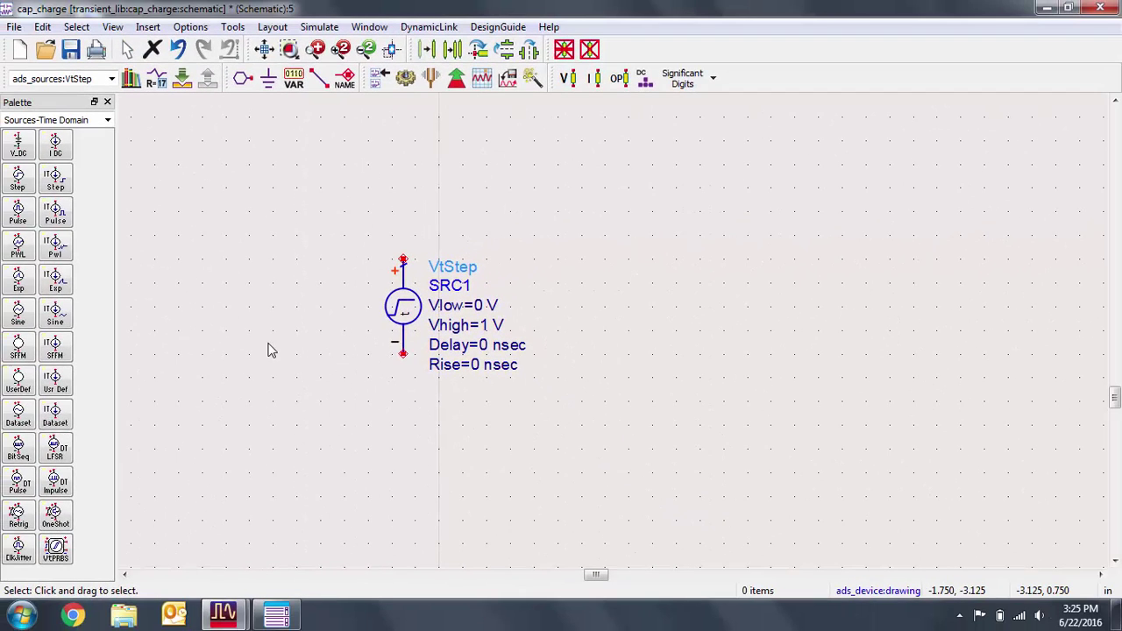
Place resistor R1 and capacitor C1 from the Lumped-Components palette to the right of SRC1.
{"action": "left_click", "coordinate": [107, 121]}
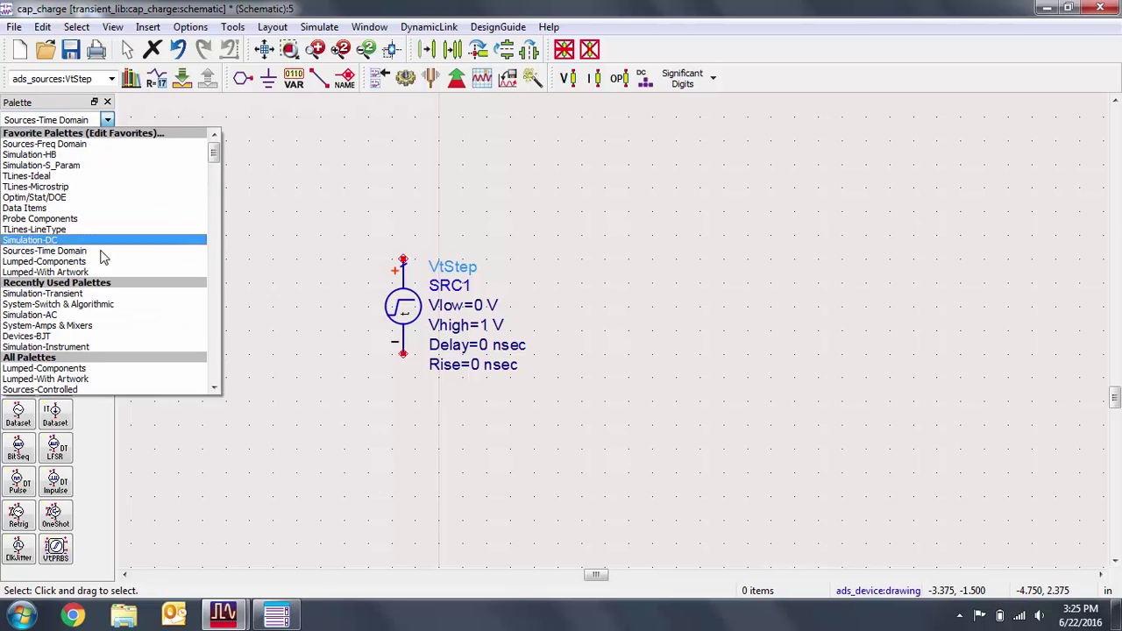
{"action": "left_click", "coordinate": [87, 261]}
{"action": "left_click", "coordinate": [18, 145]}
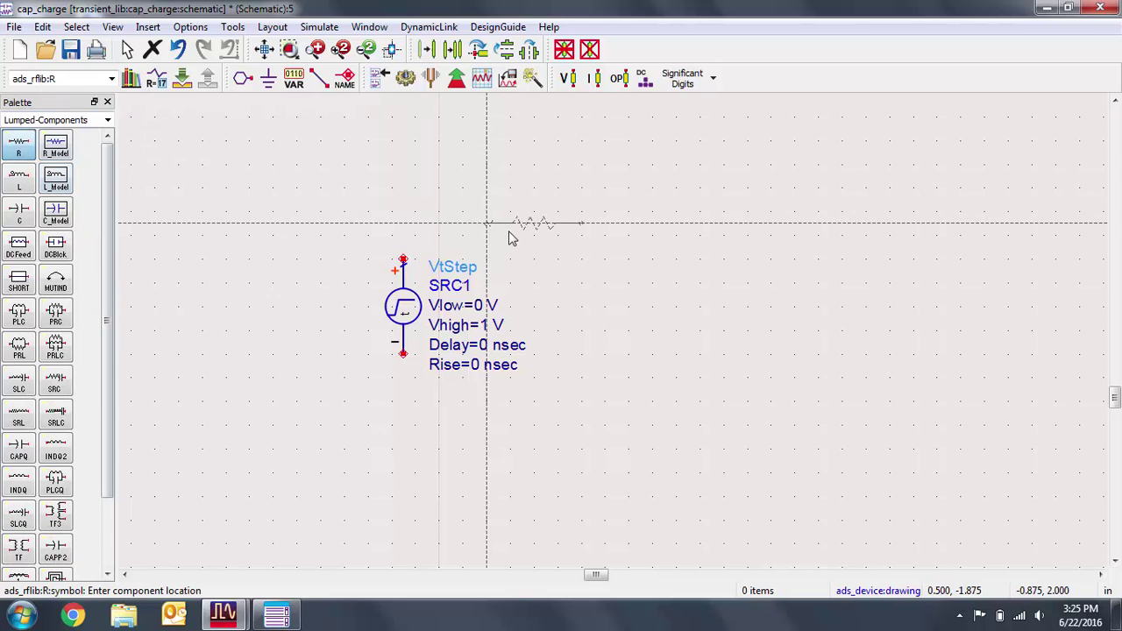
{"action": "left_click", "coordinate": [569, 234]}
{"action": "key", "text": "Escape"}
{"action": "left_click", "coordinate": [21, 219]}
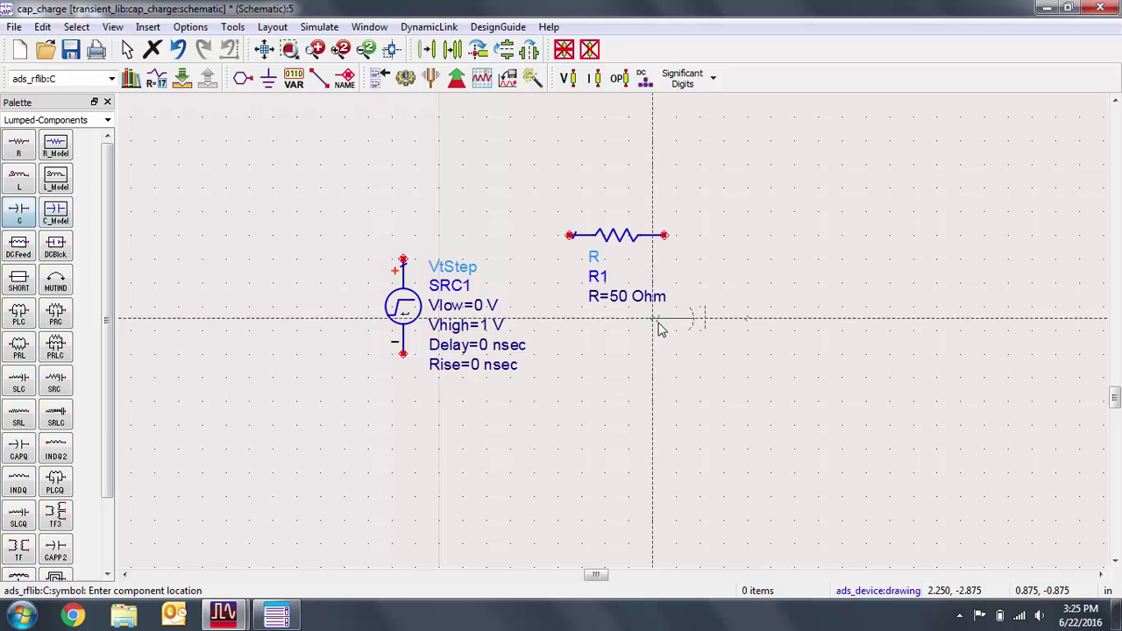
{"action": "left_click", "coordinate": [736, 285]}
{"action": "key", "text": "Escape"}
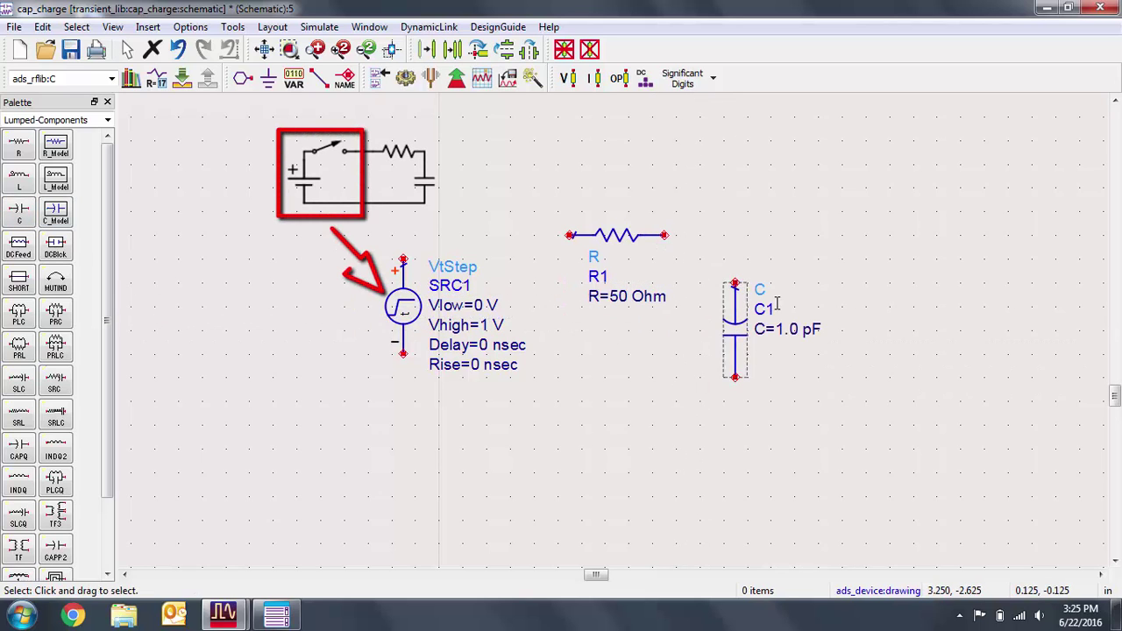
Change C1's capacitance unit from pF to nF, giving 1.0 nF.
{"action": "left_click", "coordinate": [808, 329]}
{"action": "double_click", "coordinate": [813, 330]}
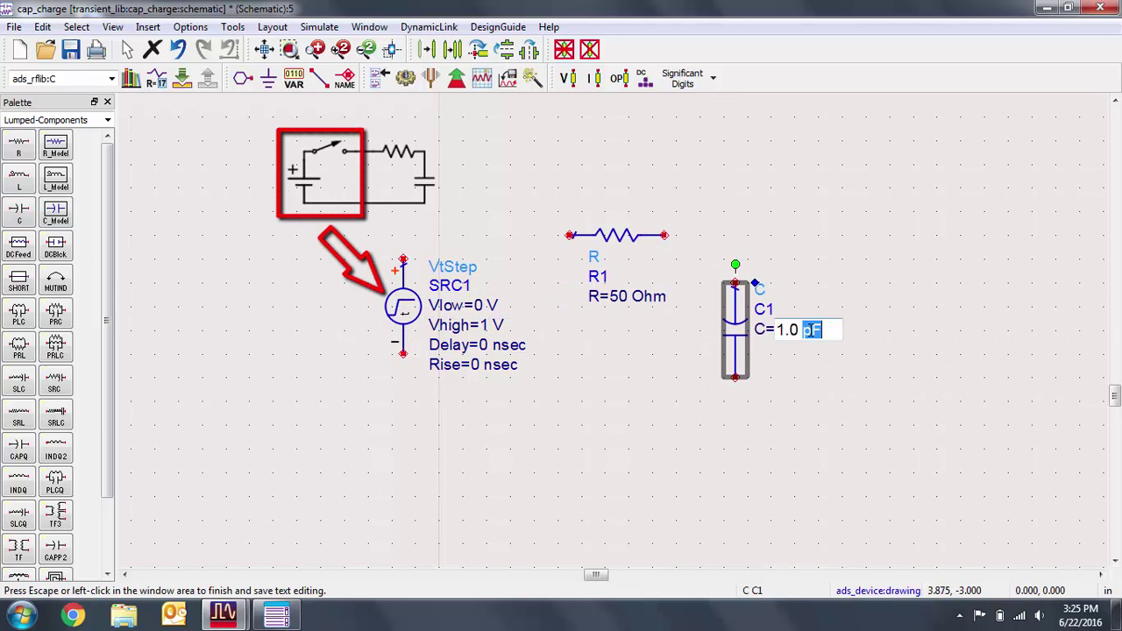
{"action": "type", "text": "nF"}
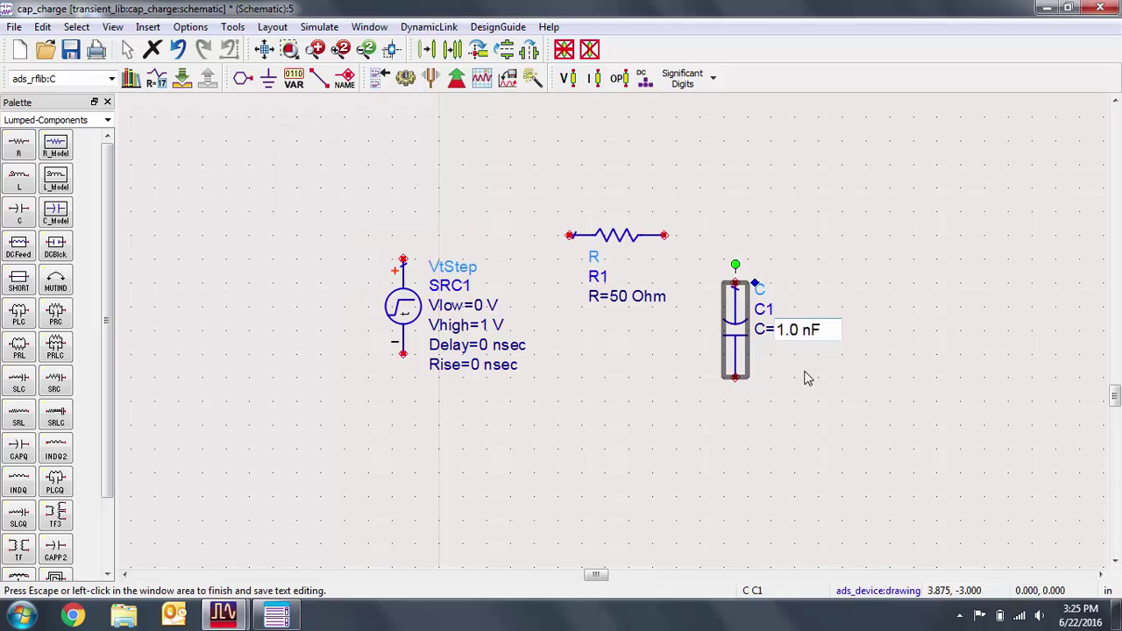
{"action": "left_click", "coordinate": [813, 396]}
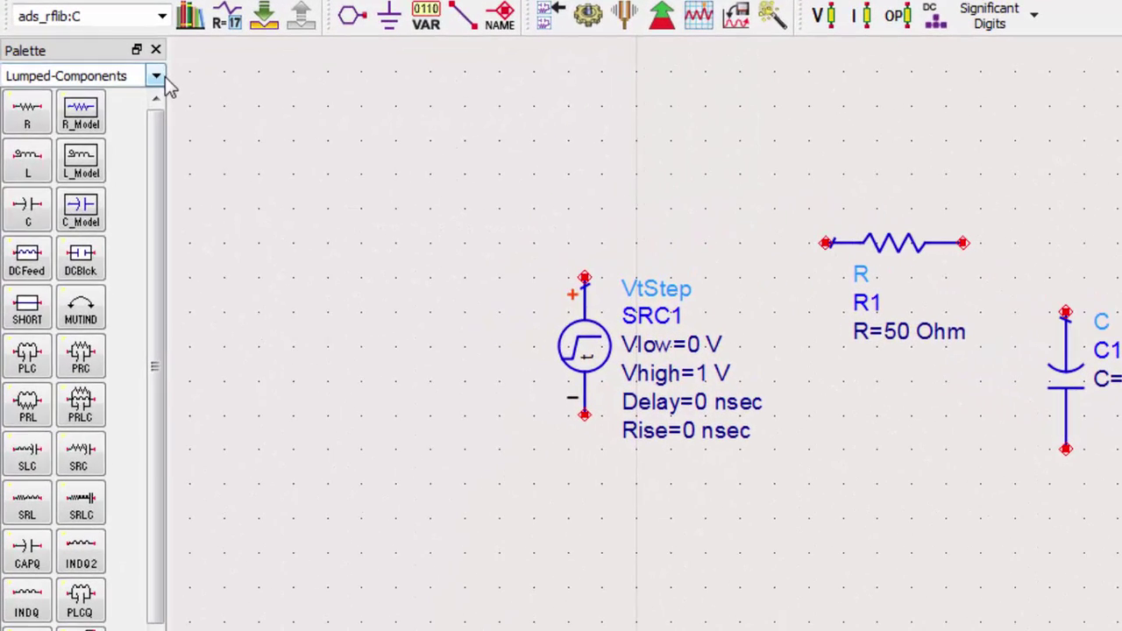
Place current probe I_Probe1 at capacitor C1's top pin.
{"action": "left_click", "coordinate": [112, 115]}
{"action": "left_click", "coordinate": [149, 219]}
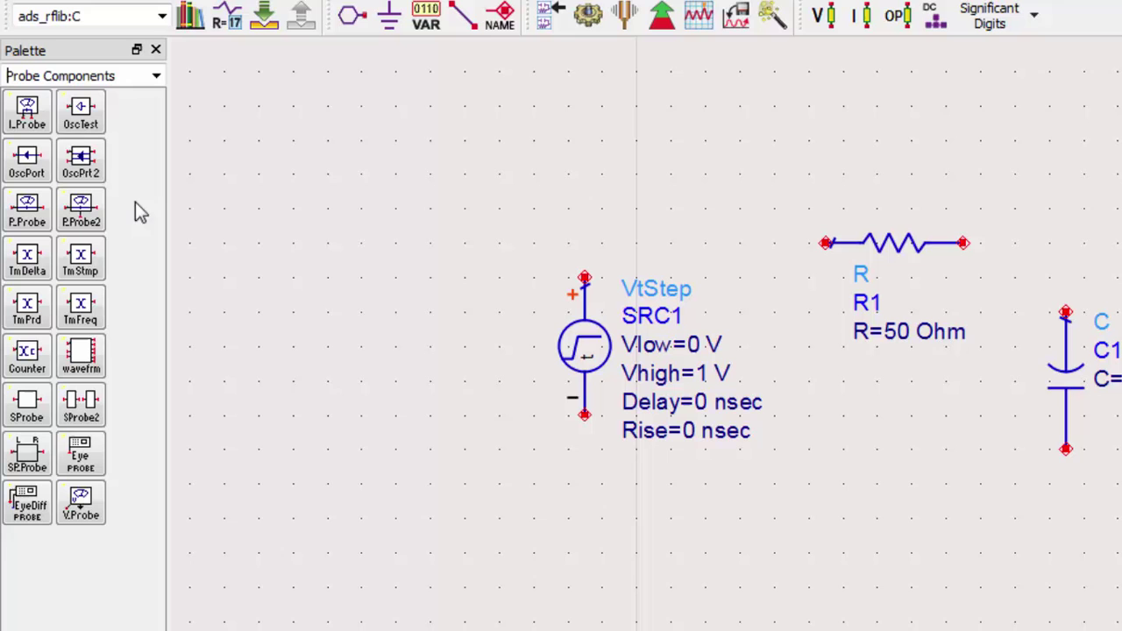
{"action": "left_click", "coordinate": [39, 119]}
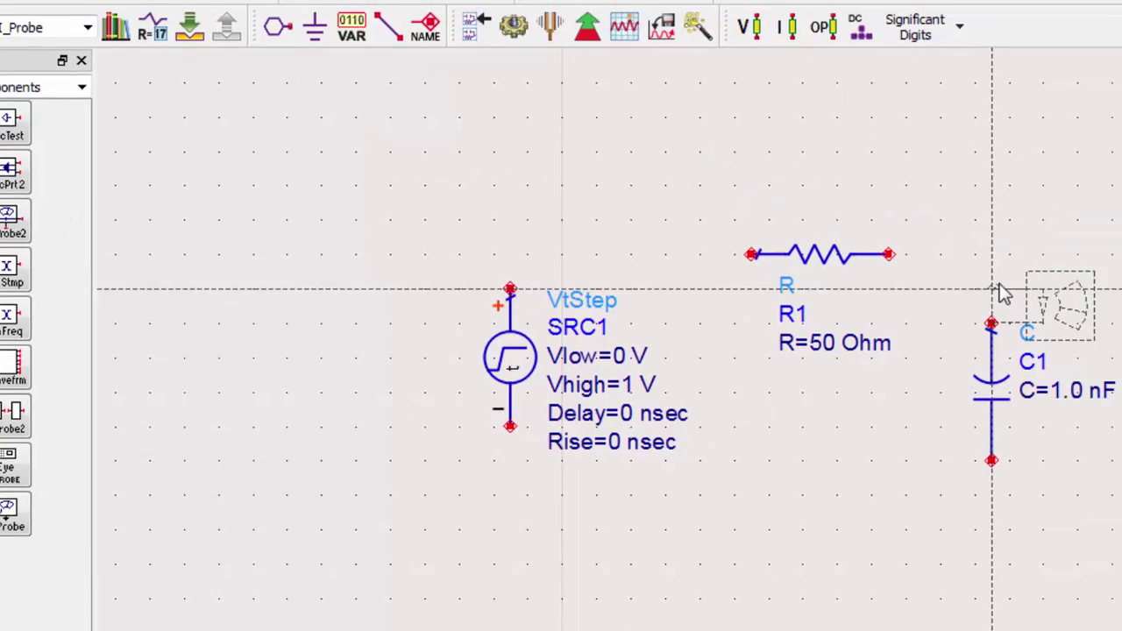
{"action": "left_click", "coordinate": [1003, 294]}
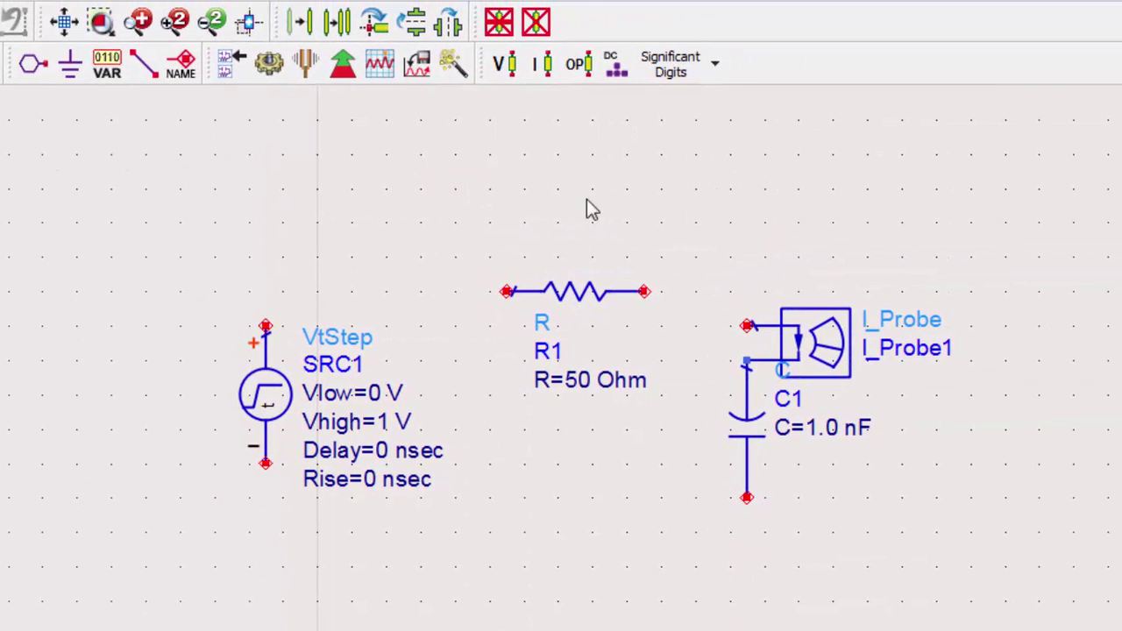
Label R1's right end with the net name vout.
{"action": "left_click", "coordinate": [183, 79]}
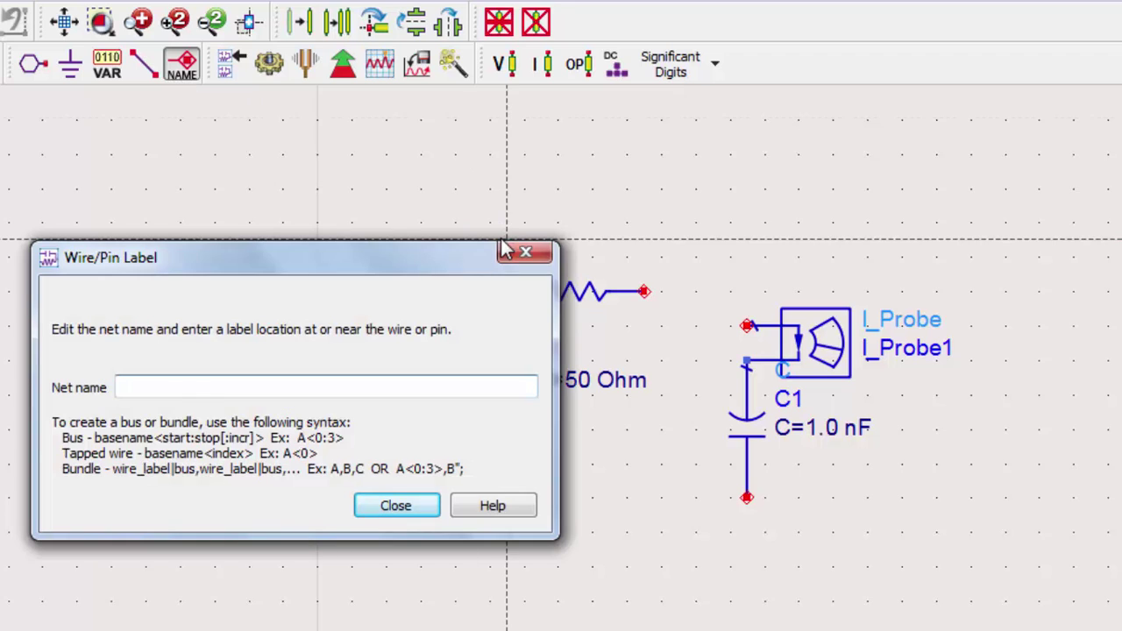
{"action": "type", "text": "vout"}
{"action": "left_click_drag", "start_coordinate": [437, 256], "coordinate": [375, 257]}
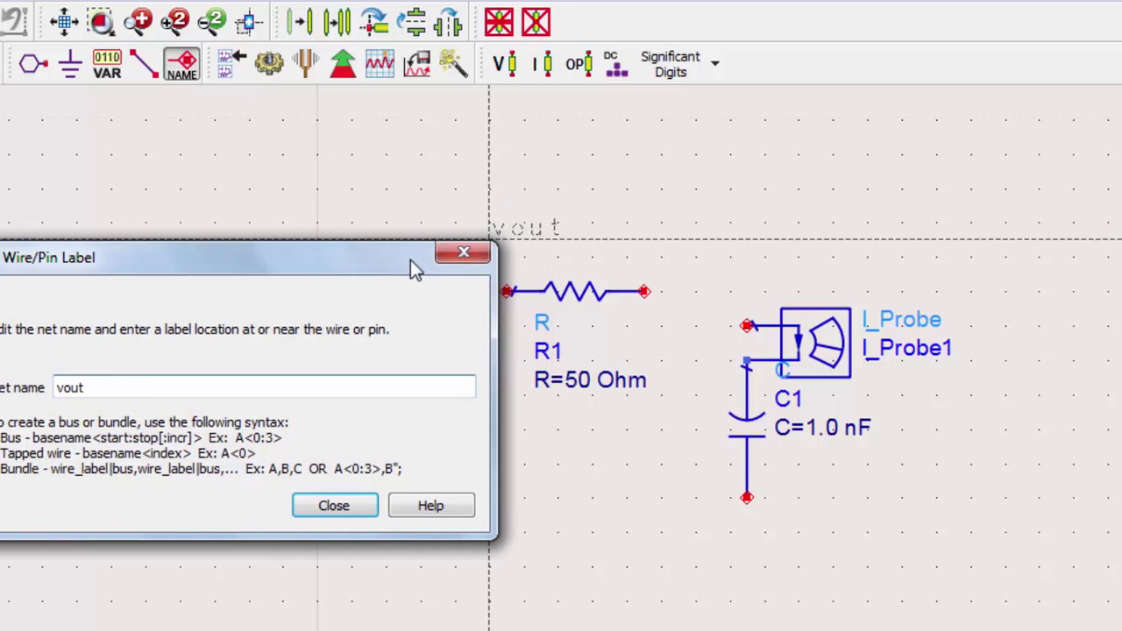
{"action": "left_click", "coordinate": [644, 292]}
{"action": "key", "text": "Escape"}
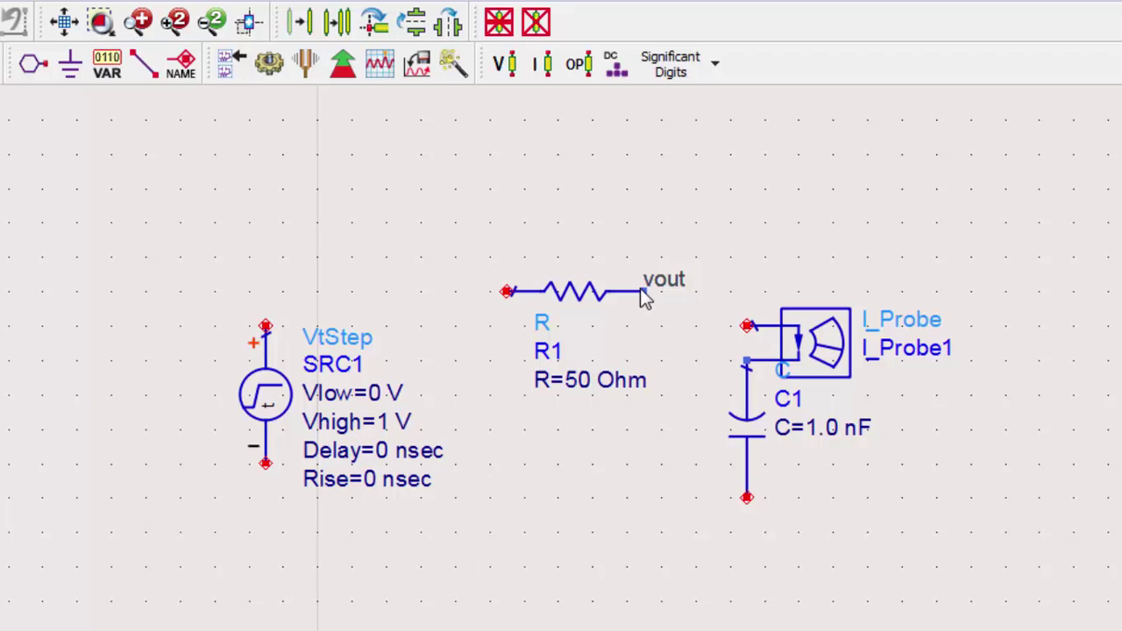
Wire SRC1 to R1, R1's vout end to the probe, and C1's bottom back to SRC1.
{"action": "left_click", "coordinate": [145, 65]}
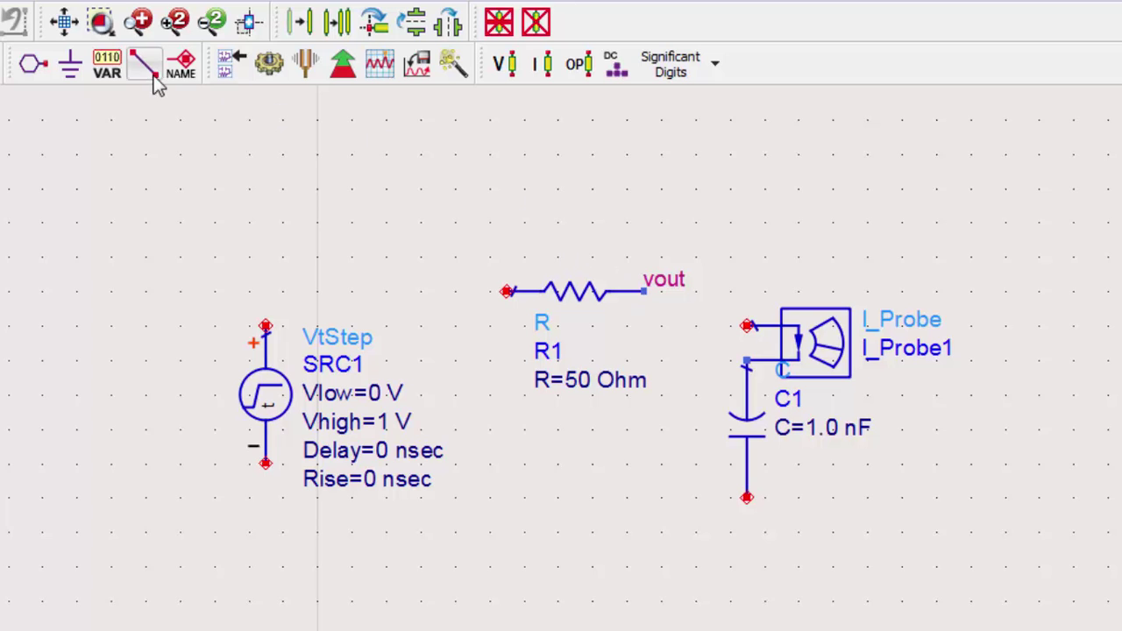
{"action": "left_click", "coordinate": [506, 291]}
{"action": "left_click", "coordinate": [645, 291]}
{"action": "left_click", "coordinate": [748, 327]}
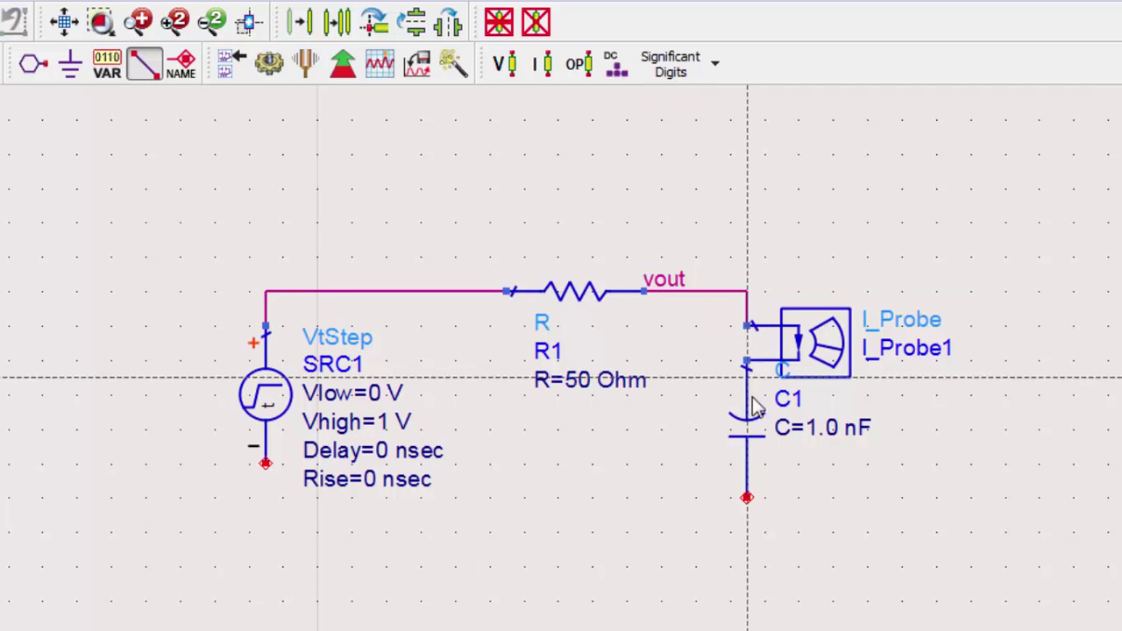
{"action": "left_click", "coordinate": [747, 497]}
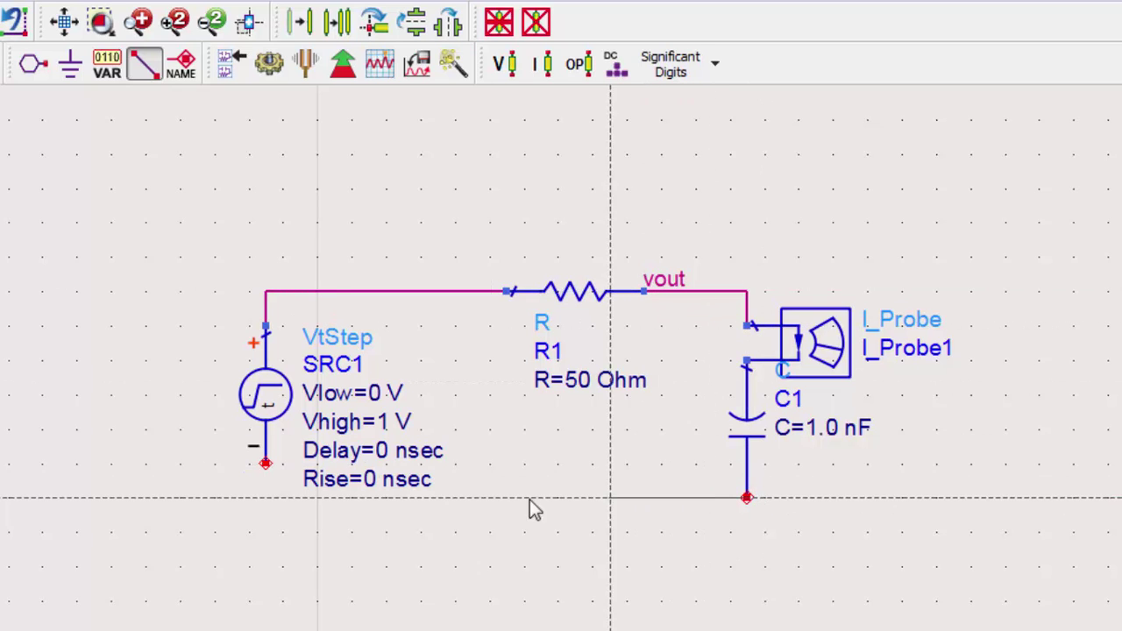
{"action": "left_click", "coordinate": [267, 464]}
{"action": "key", "text": "Escape"}
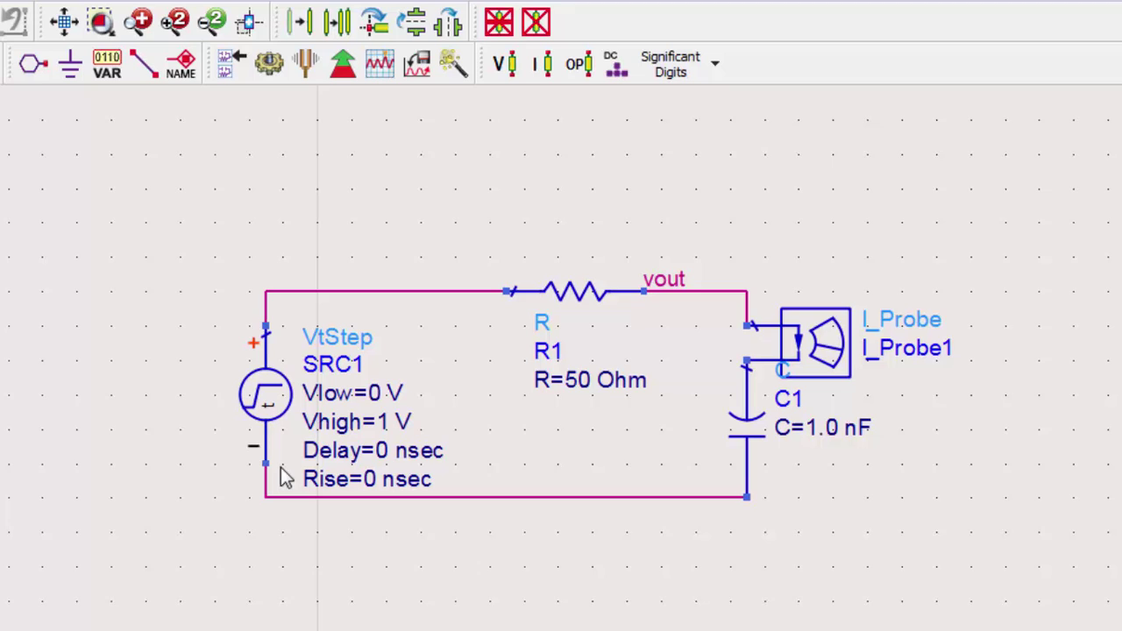
{"action": "left_click", "coordinate": [280, 454]}
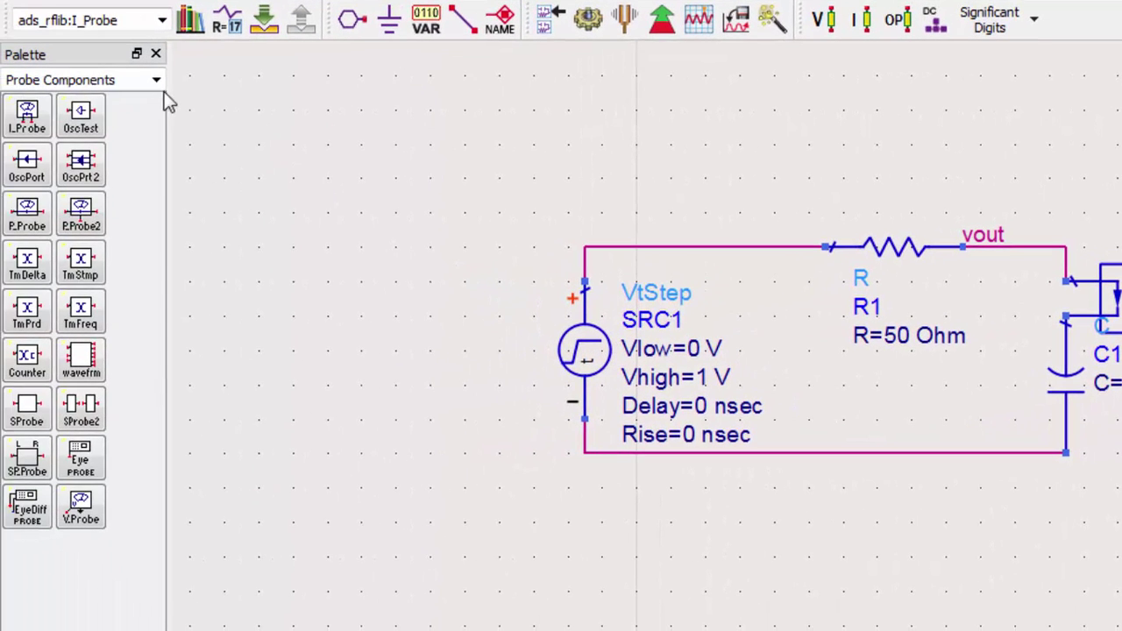
Add transient controller Tran1 (100 nsec stop time) below the circuit and run the simulation with F7.
{"action": "left_click", "coordinate": [159, 86]}
{"action": "left_click", "coordinate": [147, 330]}
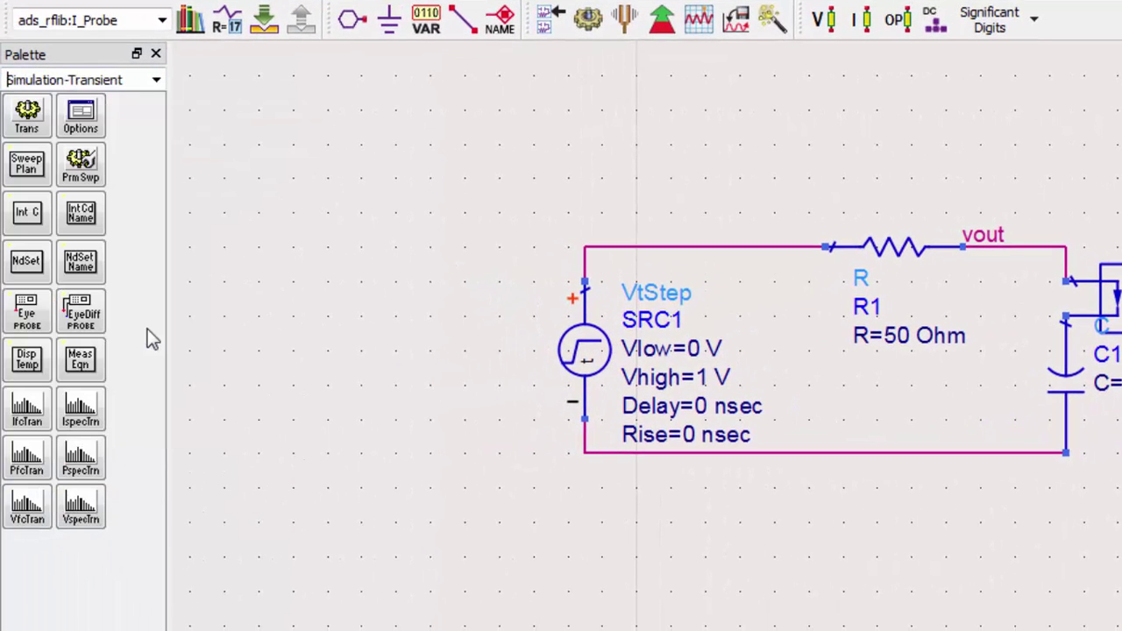
{"action": "left_click", "coordinate": [26, 118]}
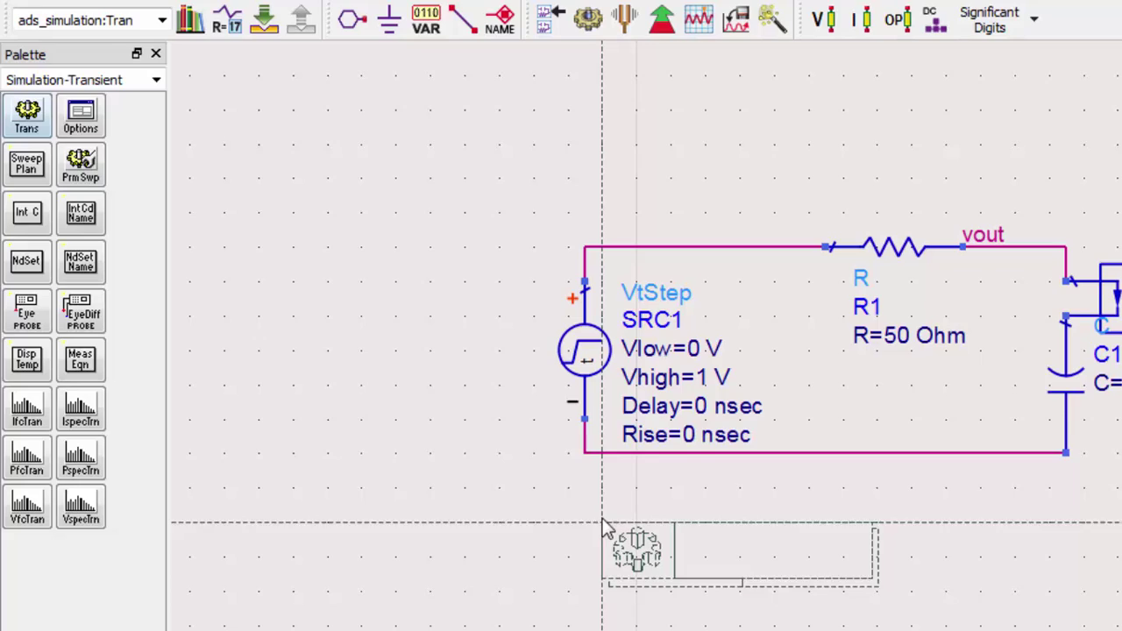
{"action": "left_click", "coordinate": [541, 491]}
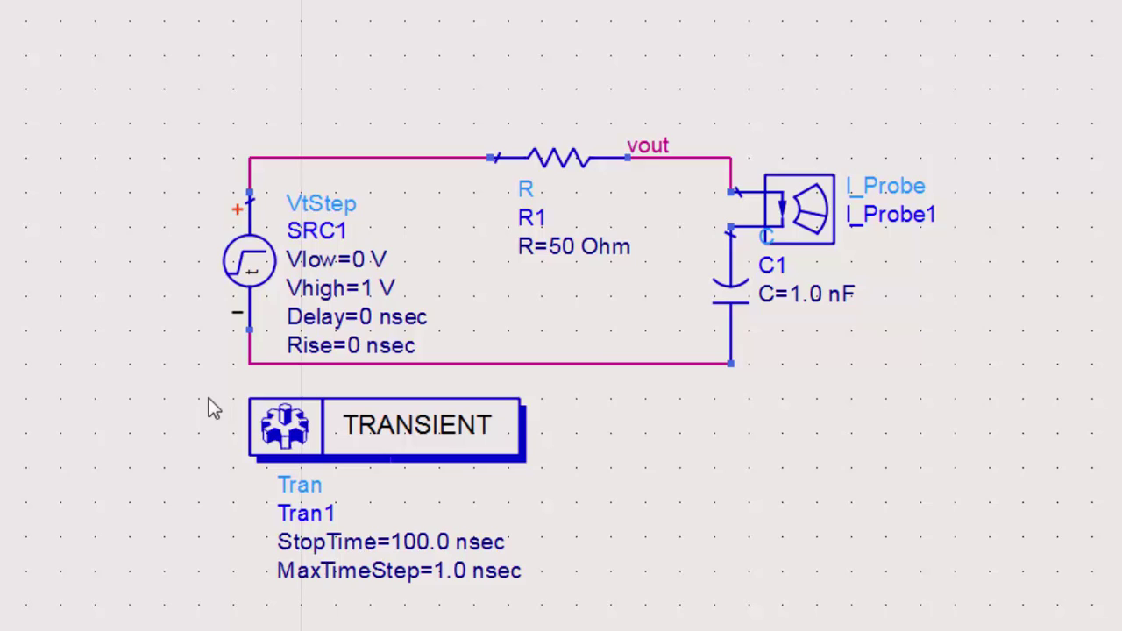
{"action": "key", "text": "F7"}
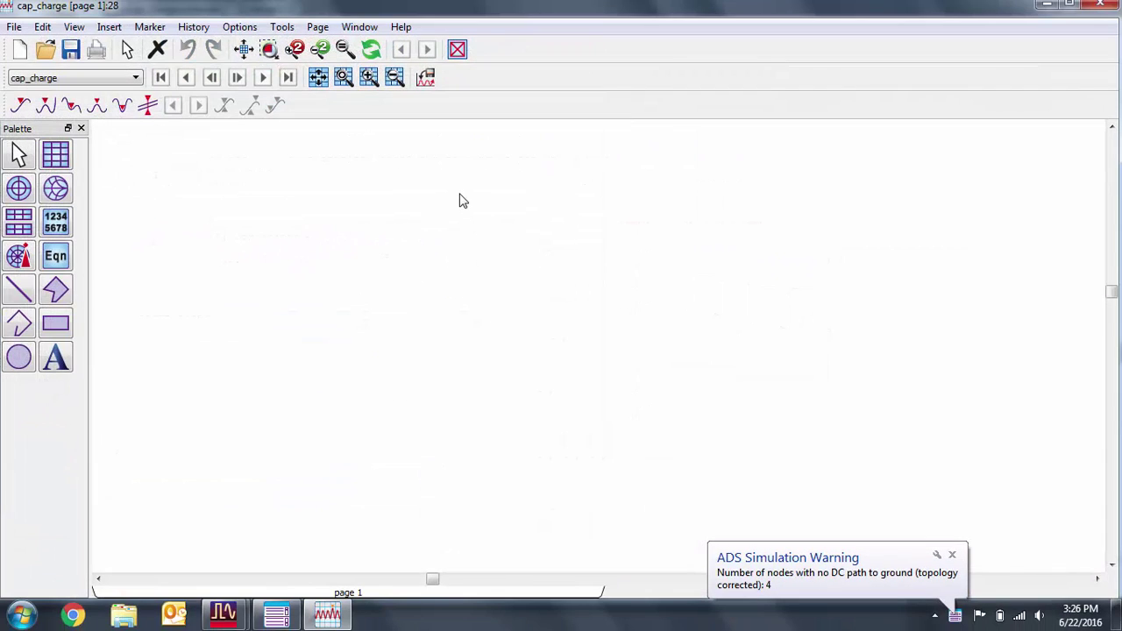
Add a rectangular plot of probe current I_Probe1.i versus time.
{"action": "left_click", "coordinate": [64, 158]}
{"action": "left_click", "coordinate": [178, 215]}
{"action": "left_click", "coordinate": [326, 259]}
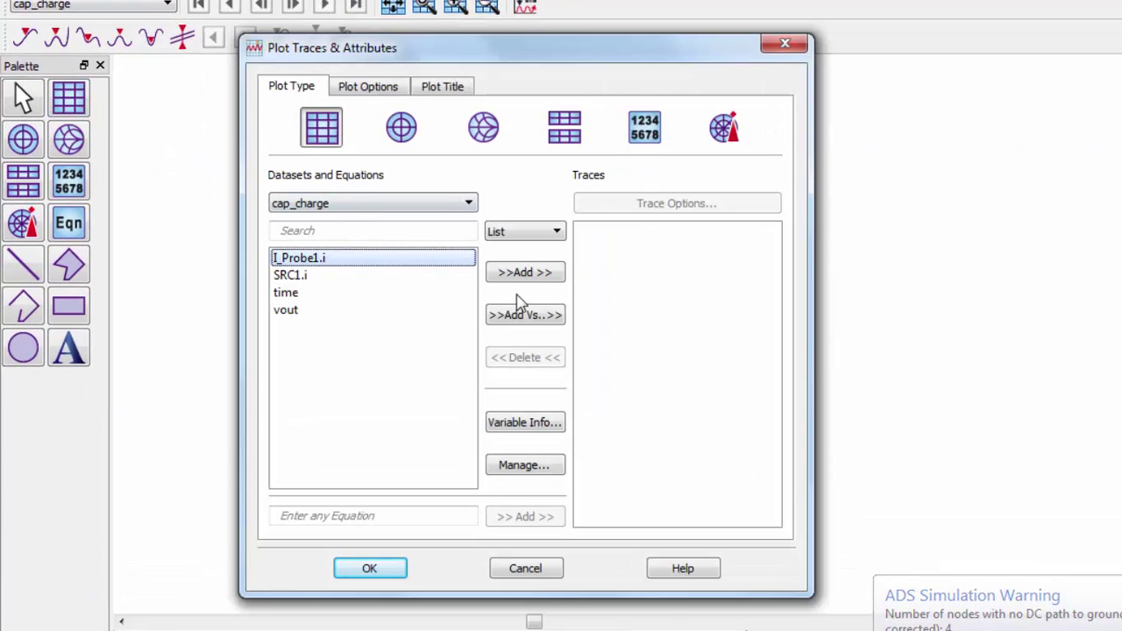
{"action": "left_click", "coordinate": [526, 273]}
{"action": "left_click", "coordinate": [368, 567]}
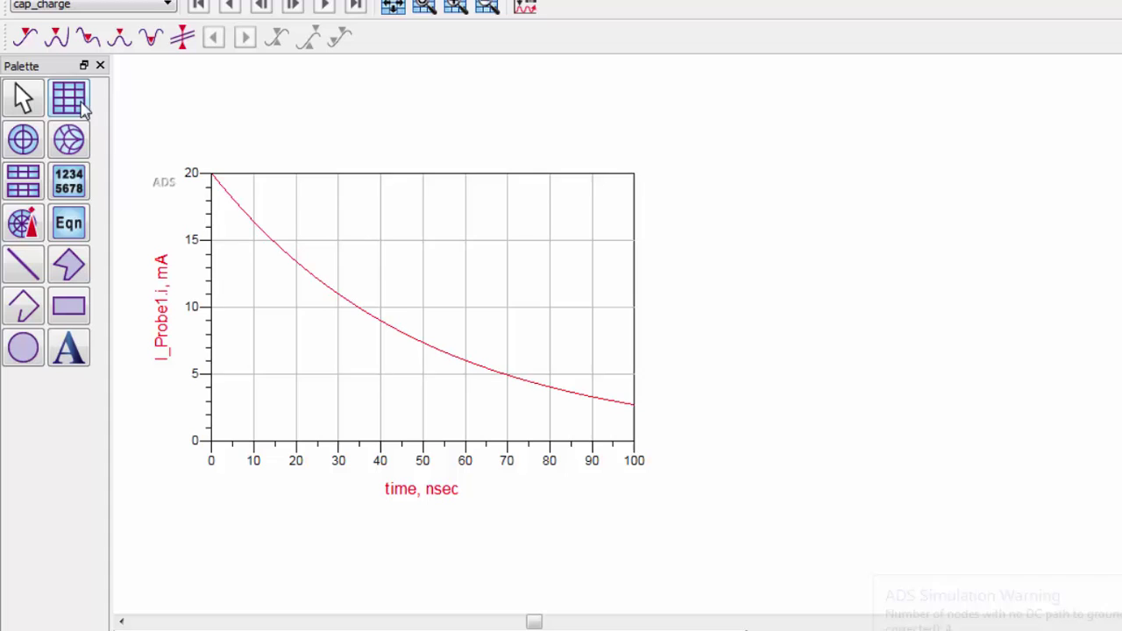
Add a second rectangular plot showing vout versus time.
{"action": "left_click", "coordinate": [686, 173]}
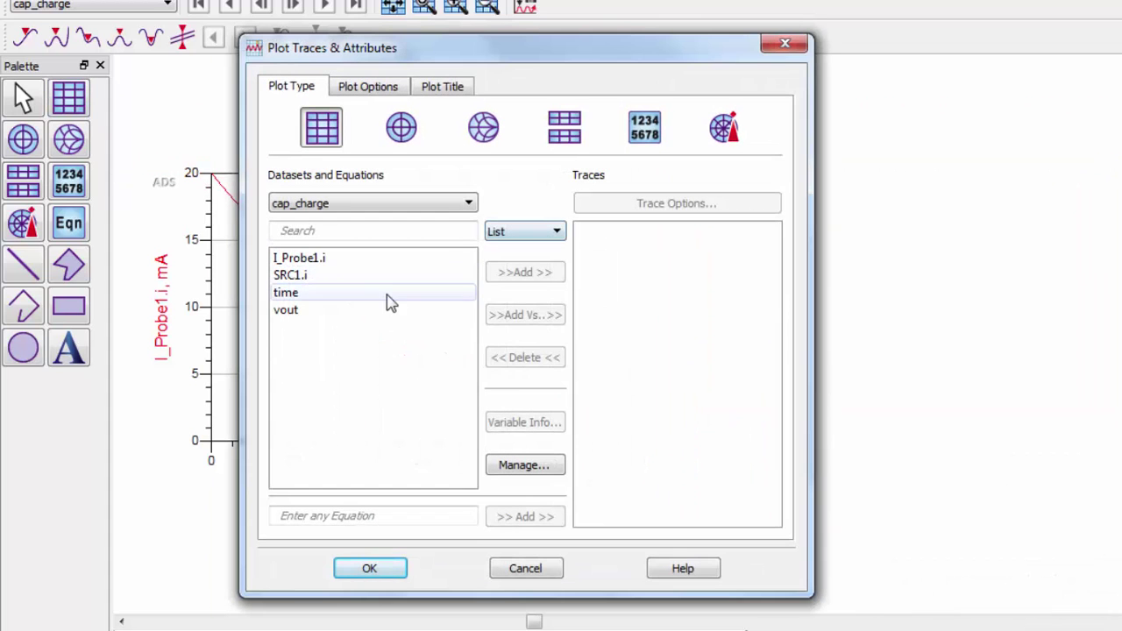
{"action": "left_click", "coordinate": [428, 306]}
{"action": "left_click", "coordinate": [526, 273]}
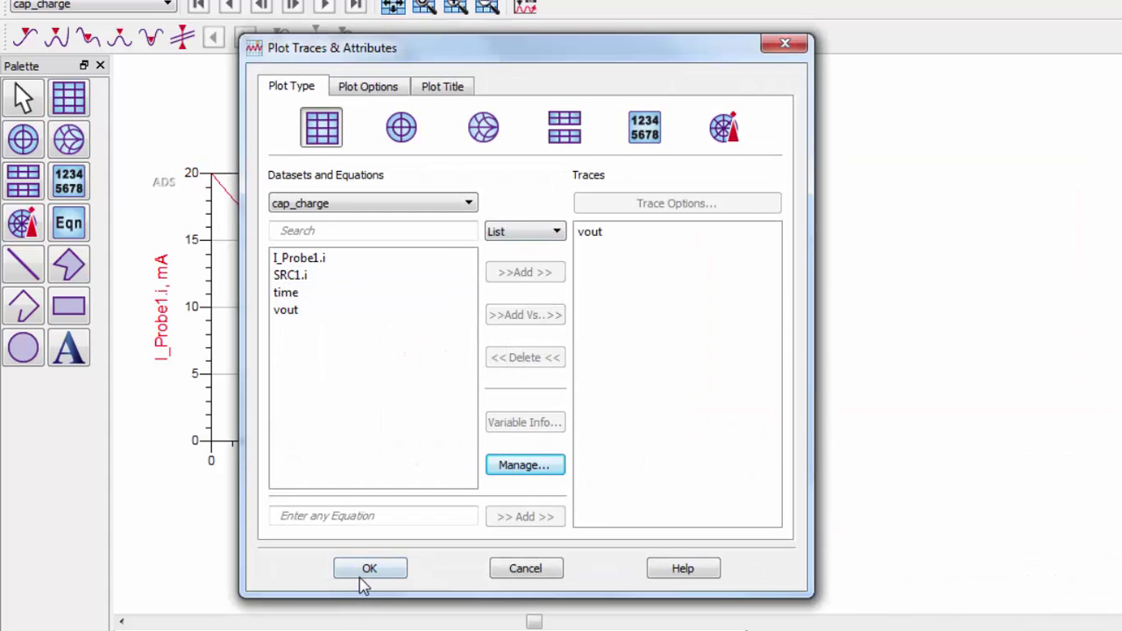
{"action": "left_click", "coordinate": [368, 568]}
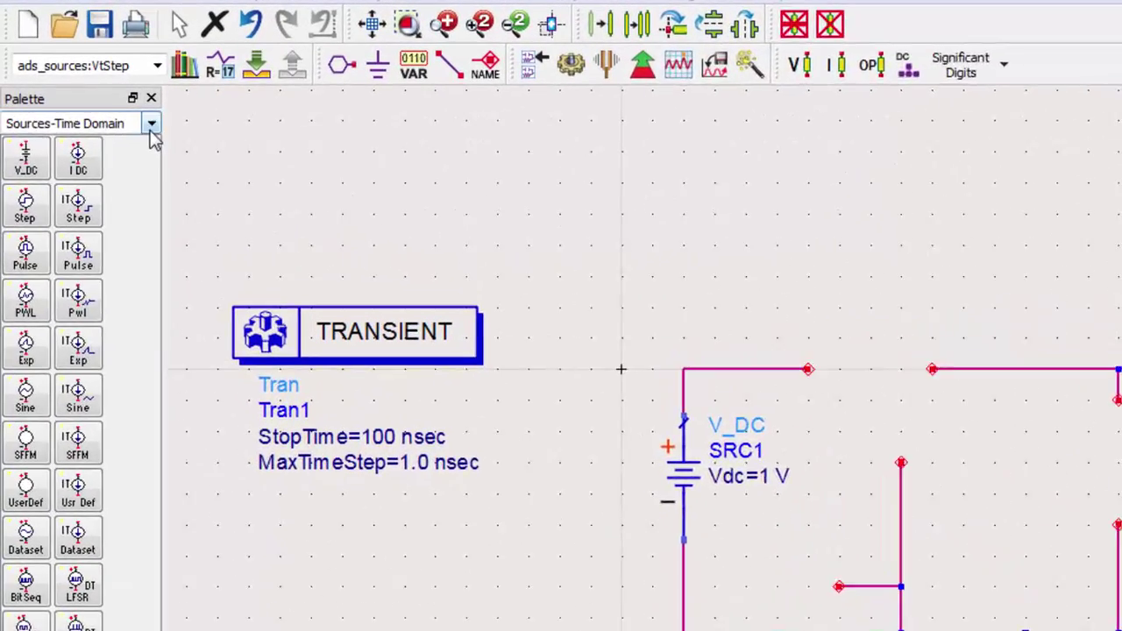
Insert a SwitchV switch into the top wire gap and move its parameter text above the circuit.
{"action": "left_click", "coordinate": [107, 120]}
{"action": "left_click", "coordinate": [185, 386]}
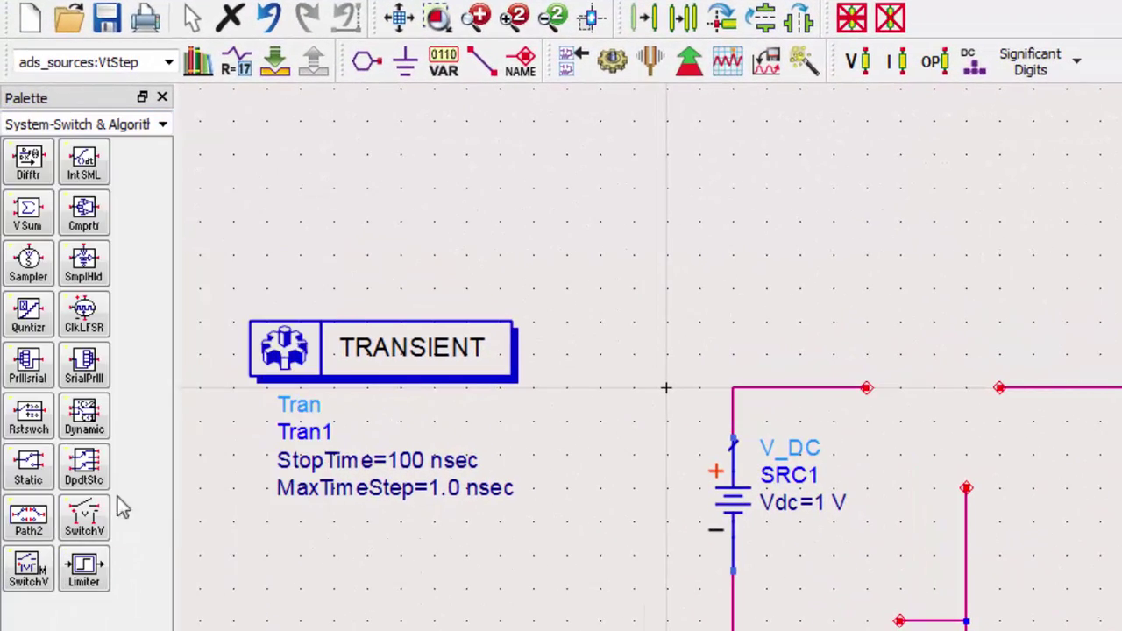
{"action": "left_click", "coordinate": [103, 519]}
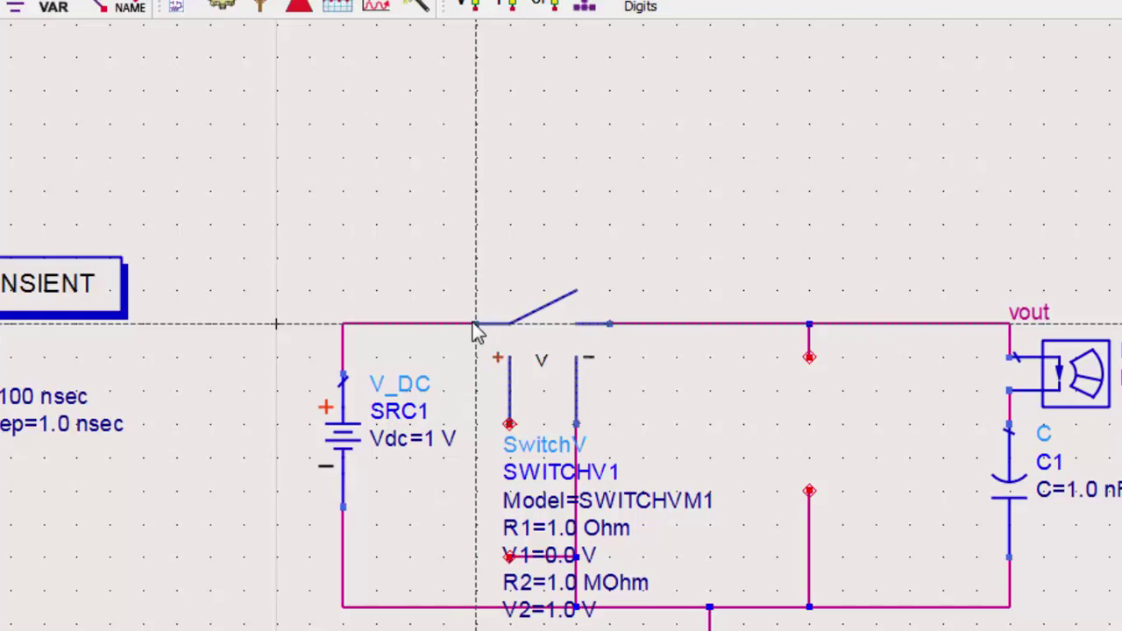
{"action": "left_click", "coordinate": [418, 333]}
{"action": "mouse_move", "coordinate": [405, 427]}
{"action": "left_mouse_down"}
{"action": "mouse_move", "coordinate": [364, 162]}
{"action": "mouse_move", "coordinate": [332, 74]}
{"action": "left_mouse_up"}
Clear SWITCHV1's Model value and set its R1 to 100 MOhm.
{"action": "double_click", "coordinate": [464, 140]}
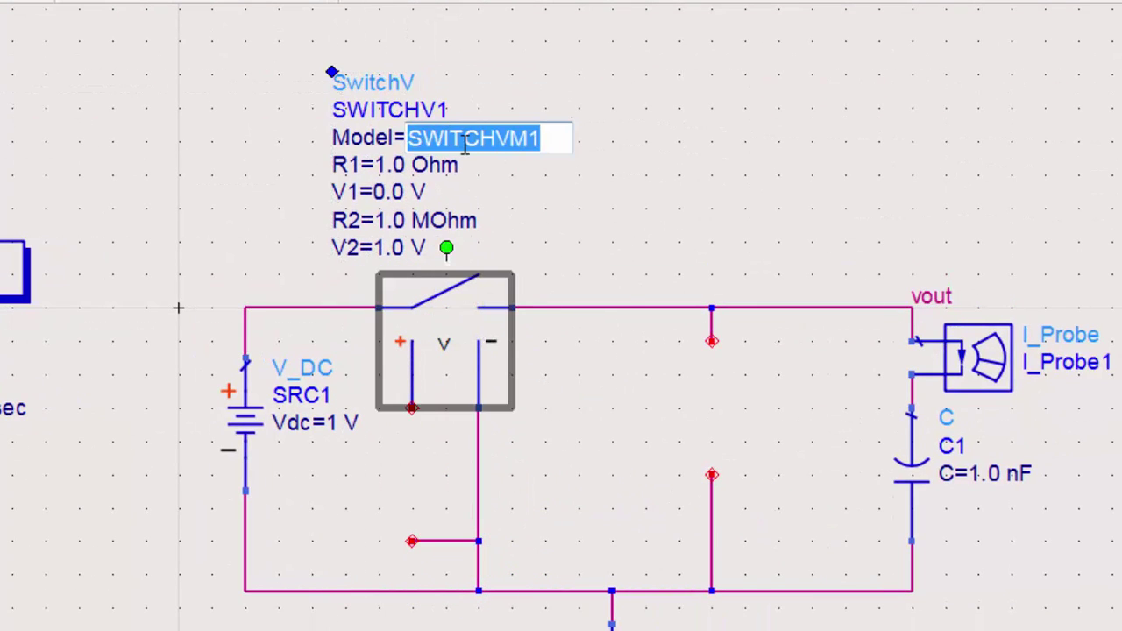
{"action": "key", "text": "Delete"}
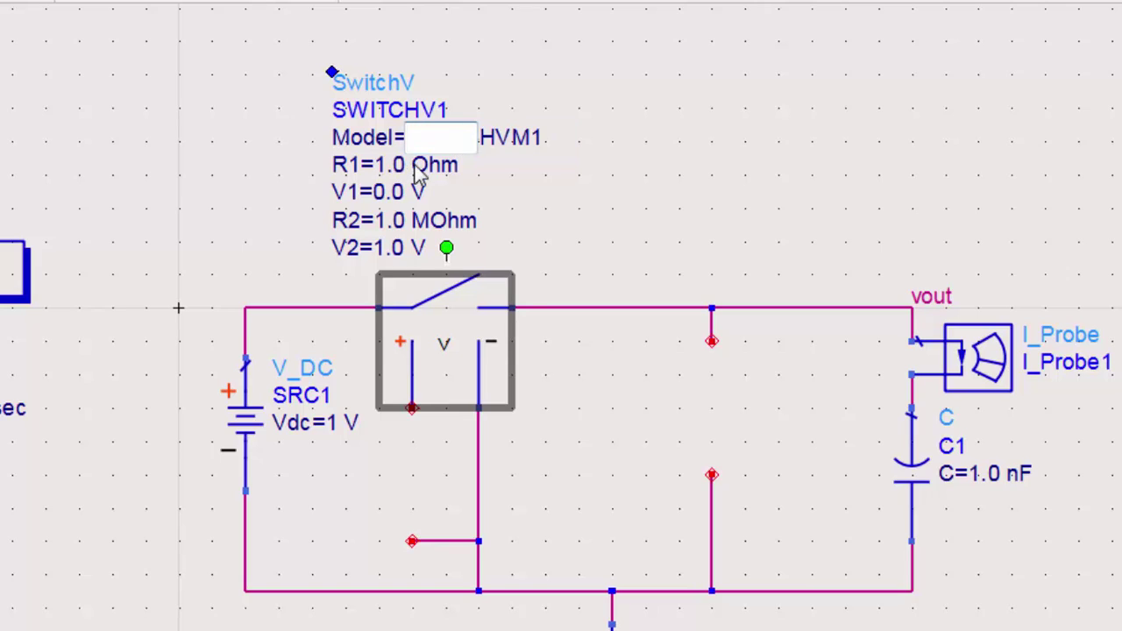
{"action": "double_click", "coordinate": [419, 166]}
{"action": "type", "text": "M"}
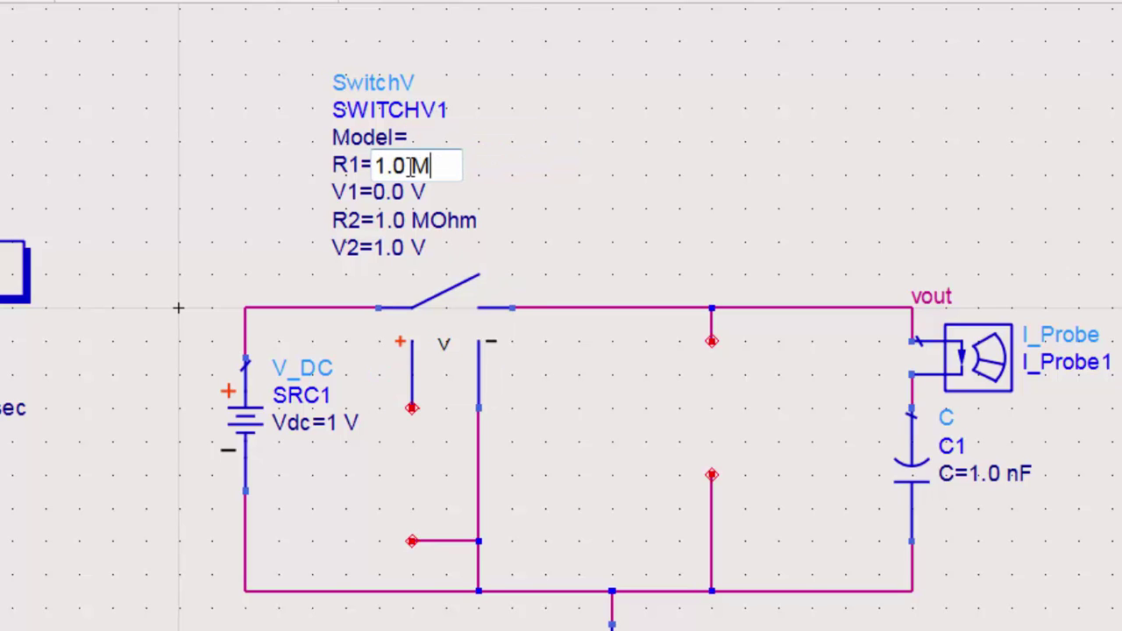
{"action": "type", "text": "o"}
{"action": "key", "text": "BackSpace"}
{"action": "type", "text": "Ohm"}
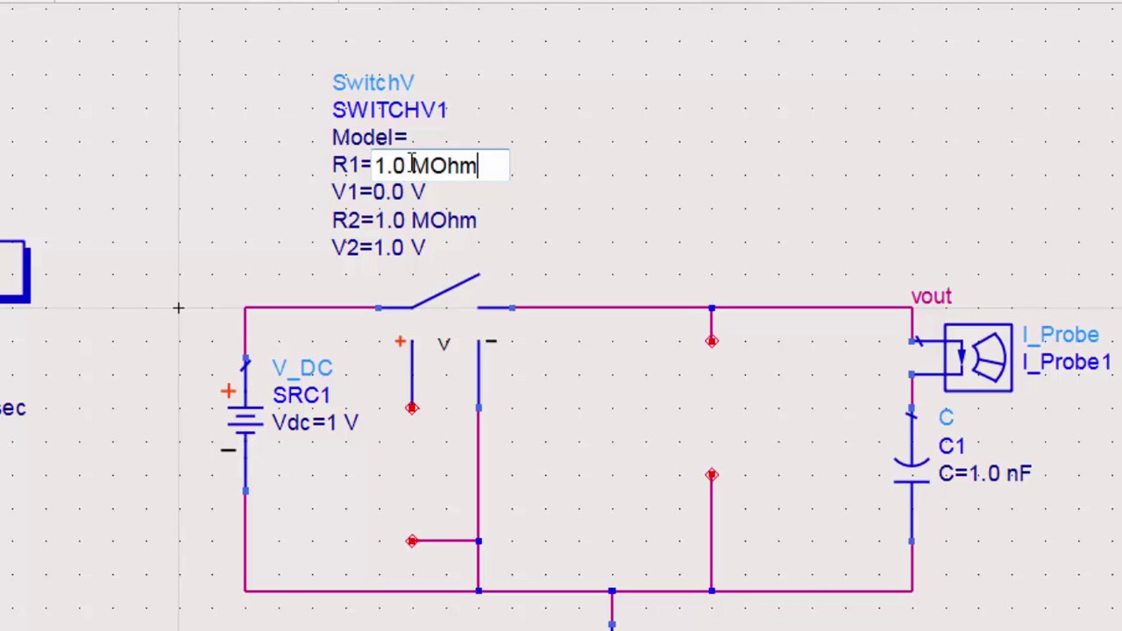
{"action": "left_click_drag", "start_coordinate": [411, 165], "coordinate": [375, 165]}
{"action": "type", "text": "10"}
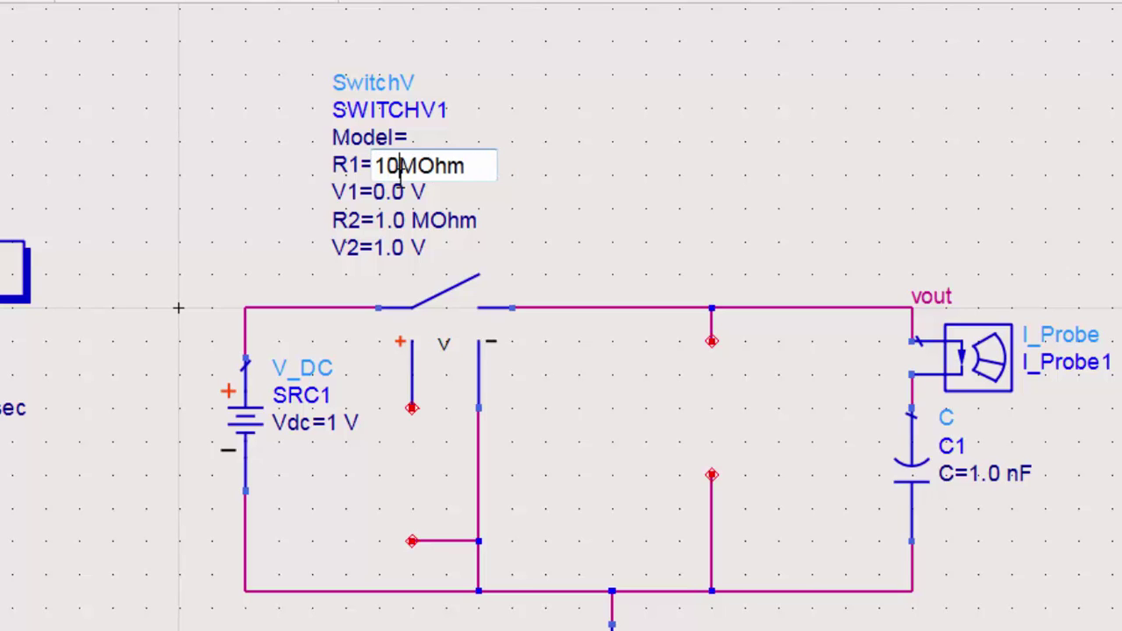
{"action": "type", "text": "0"}
Set SWITCHV1's R2 to 50 Ohm.
{"action": "double_click", "coordinate": [415, 220]}
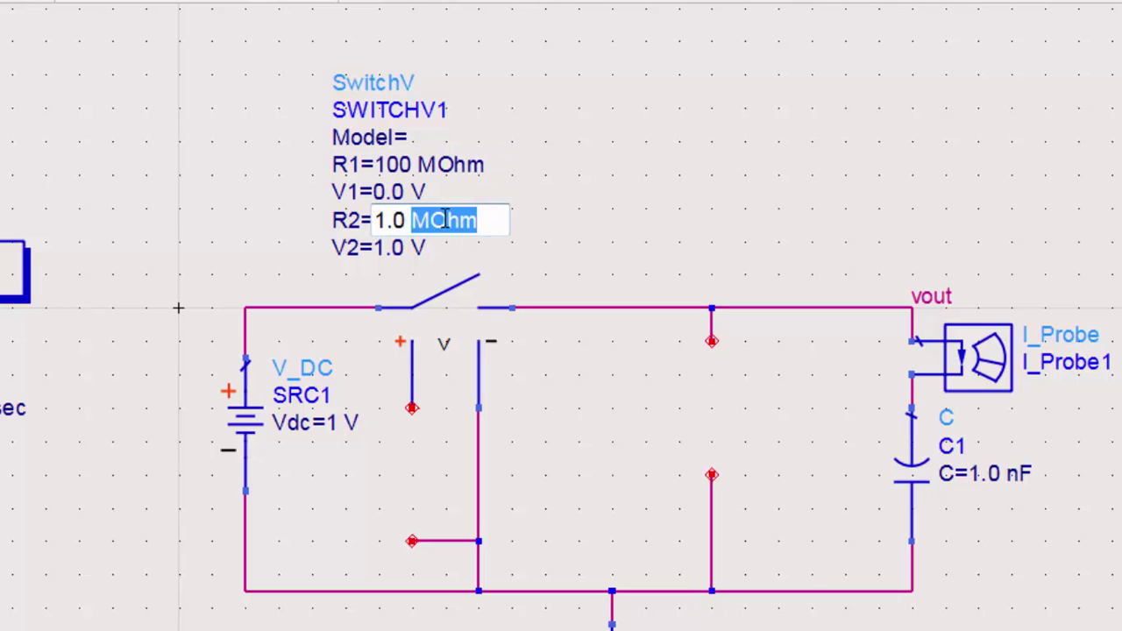
{"action": "type", "text": "Ohm"}
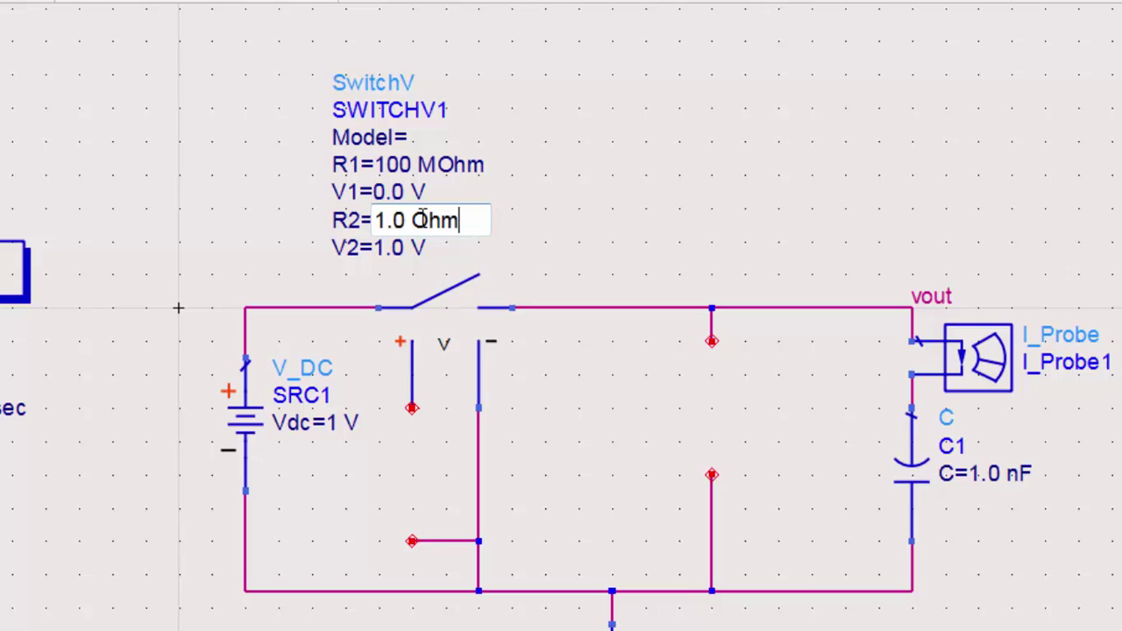
{"action": "left_click_drag", "start_coordinate": [405, 220], "coordinate": [375, 220]}
{"action": "type", "text": "5"}
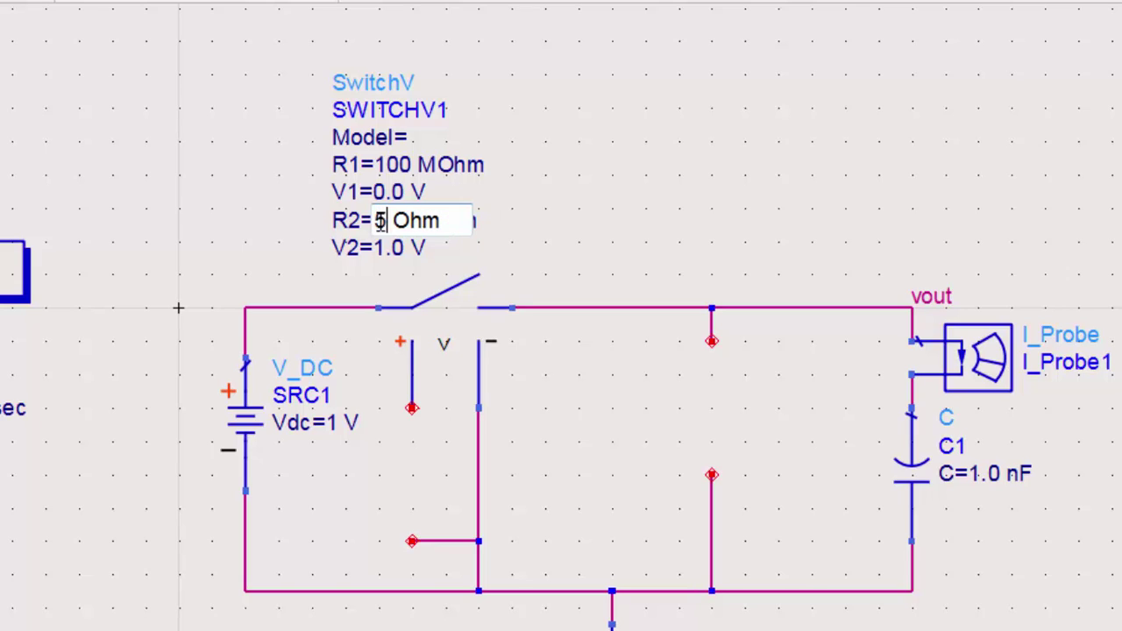
{"action": "type", "text": "0"}
{"action": "key", "text": "Return"}
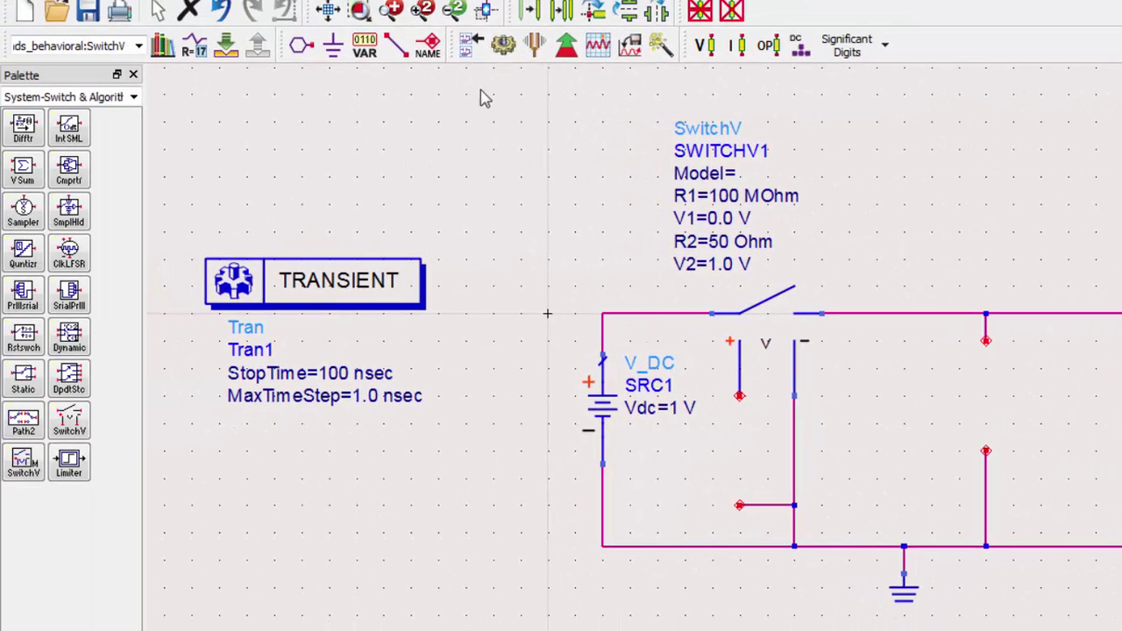
Attach the net label vcon to SWITCHV1's positive control wire.
{"action": "left_click", "coordinate": [439, 59]}
{"action": "type", "text": "vcon"}
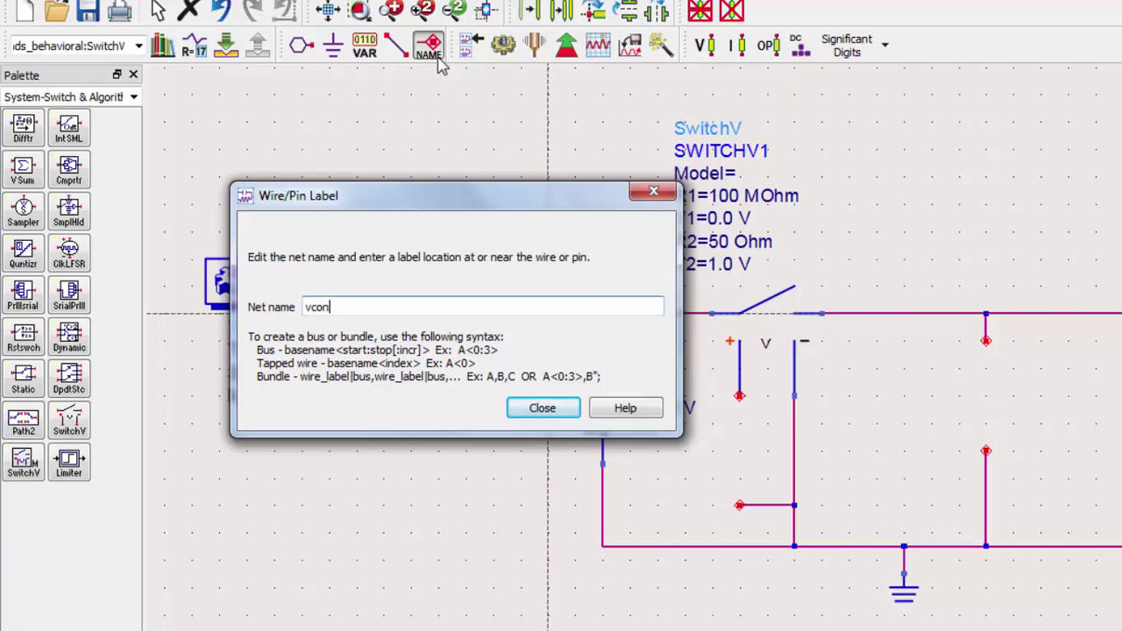
{"action": "left_click", "coordinate": [739, 391]}
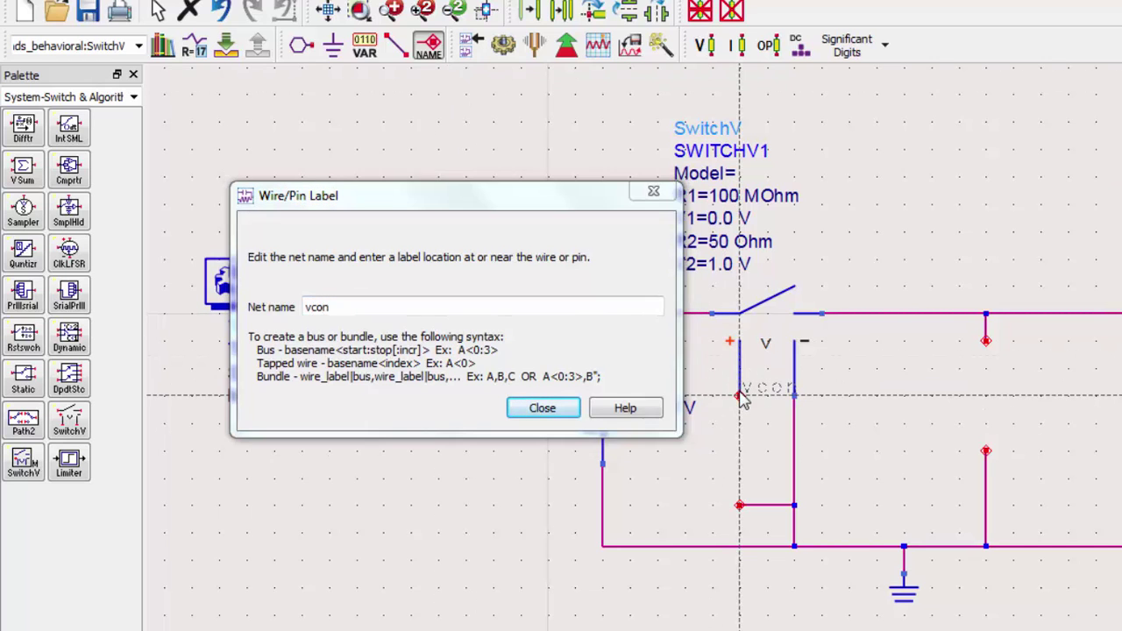
{"action": "left_click", "coordinate": [565, 409]}
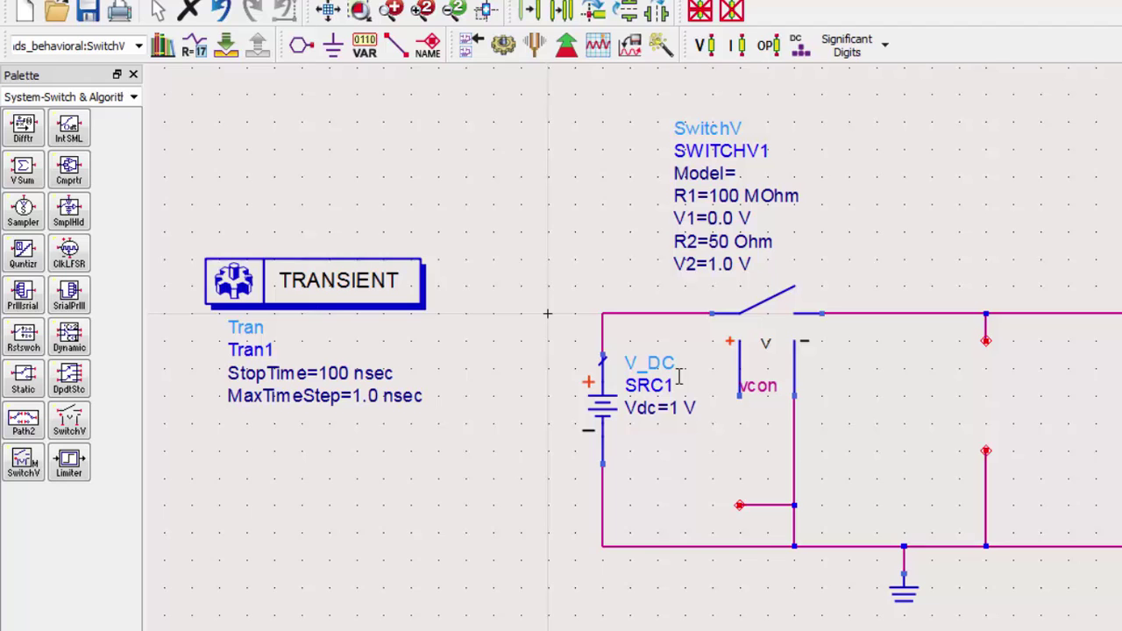
Place VtStep source SRC2 on the vcon node and set its Rise to 0 nsec.
{"action": "left_click", "coordinate": [135, 96]}
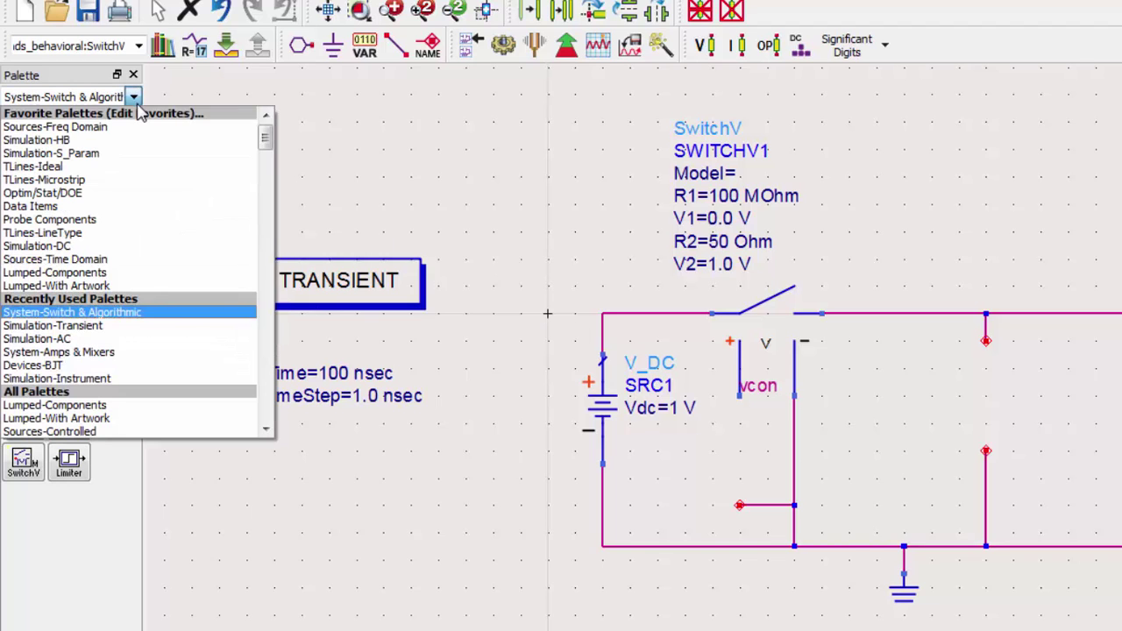
{"action": "left_click", "coordinate": [119, 260]}
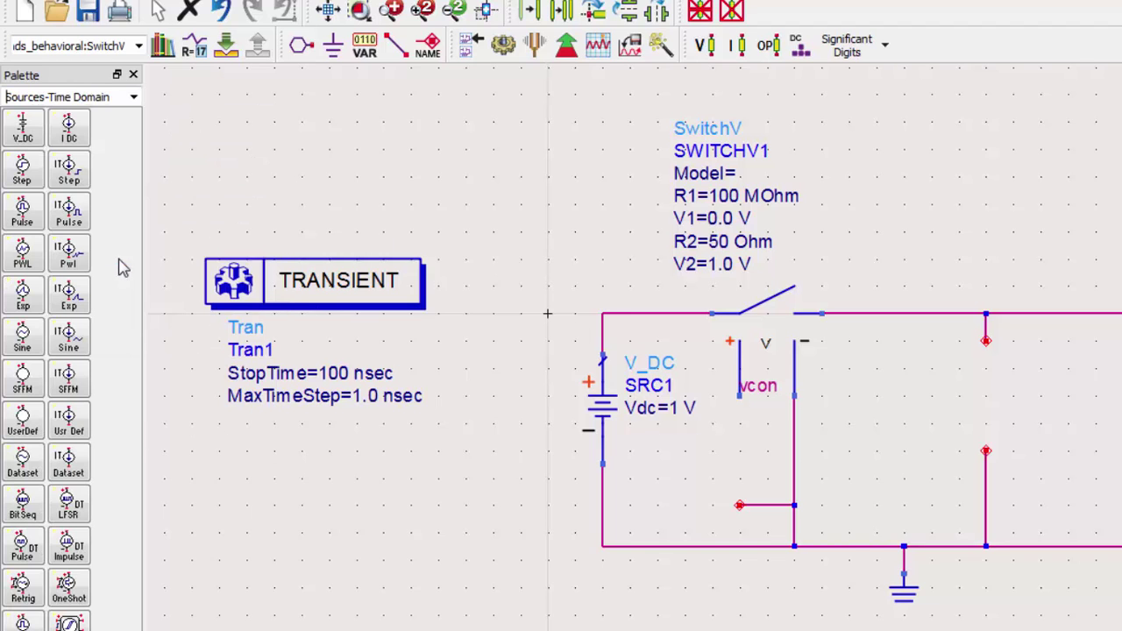
{"action": "left_click", "coordinate": [68, 170]}
{"action": "left_click", "coordinate": [567, 368]}
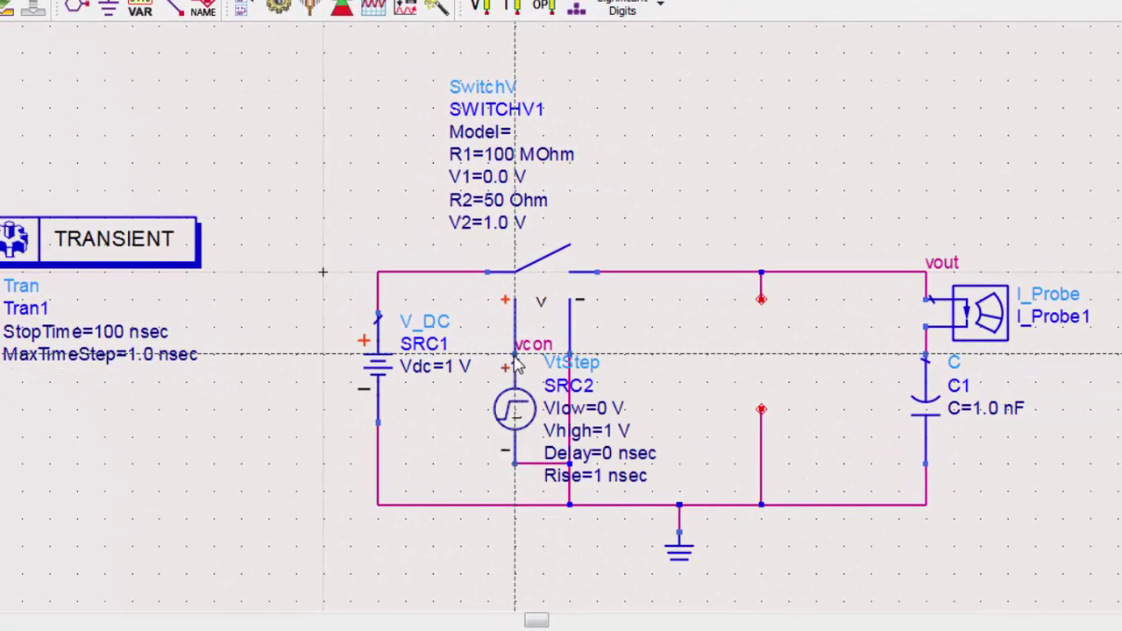
{"action": "left_click", "coordinate": [598, 476]}
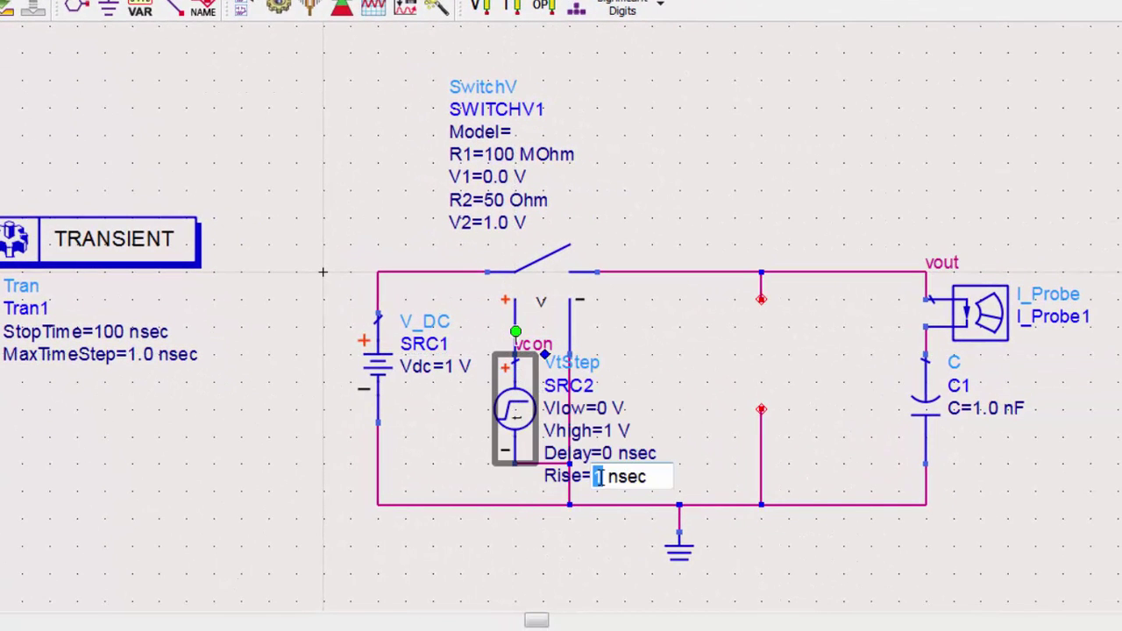
{"action": "type", "text": "0"}
{"action": "left_click", "coordinate": [336, 535]}
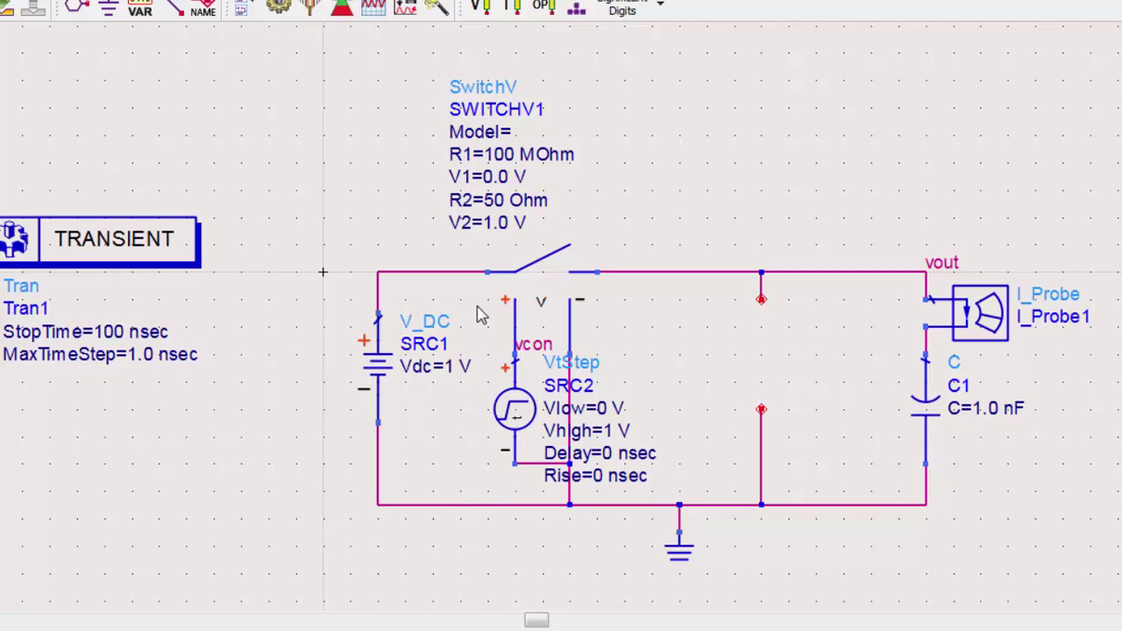
Copy SWITCHV1 and place a vertically rotated copy, SWITCHV2, beside the vout branch.
{"action": "left_click", "coordinate": [552, 285]}
{"action": "key", "text": "ctrl+v"}
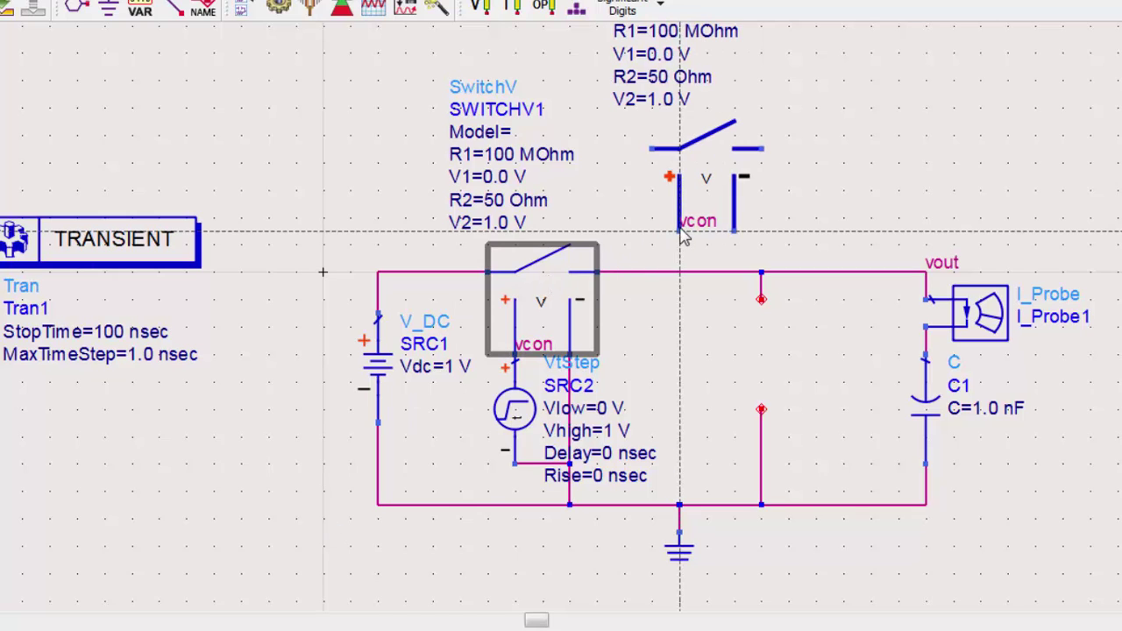
{"action": "key", "text": "ctrl+r"}
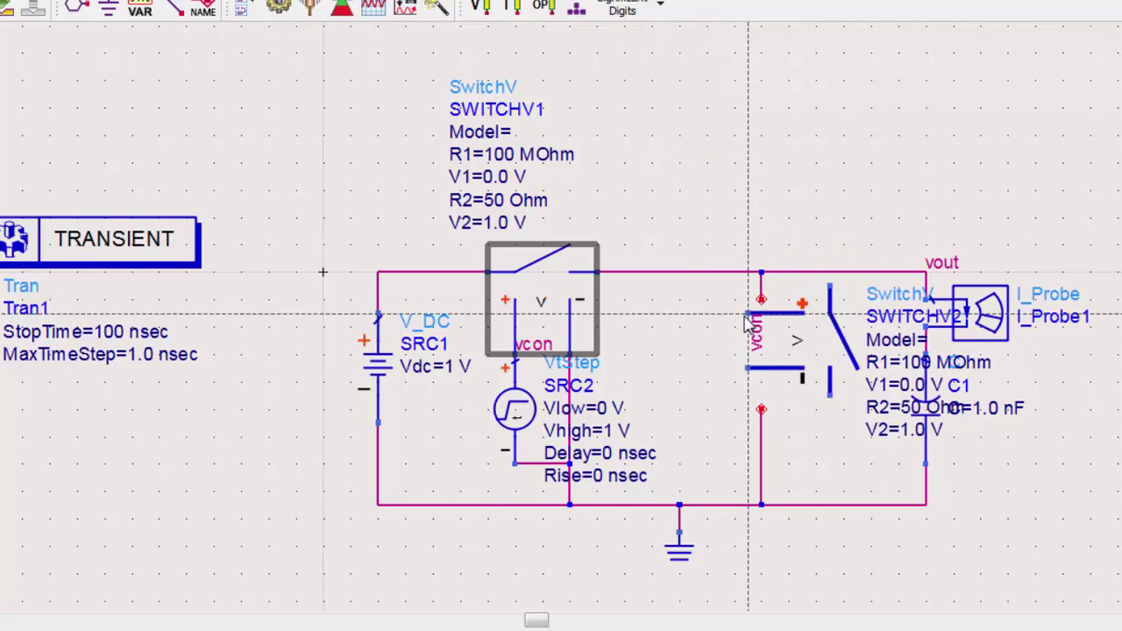
{"action": "left_click", "coordinate": [675, 346]}
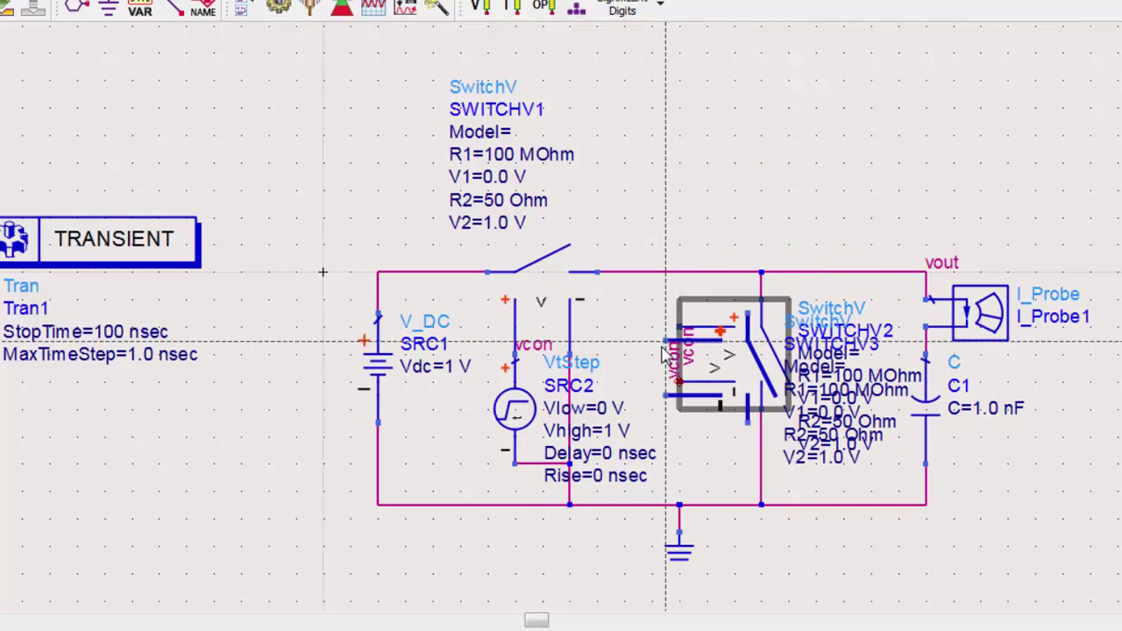
{"action": "key", "text": "Escape"}
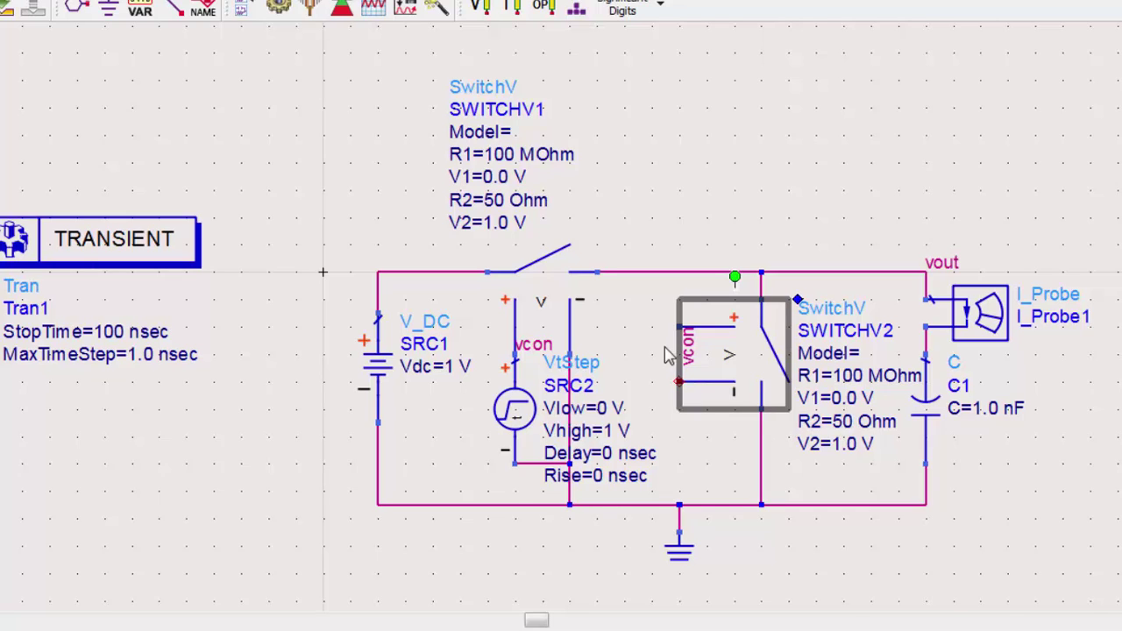
Edit SWITCHV2's values on the schematic to R1 = 50 Ohm and R2 = 100 MOhm.
{"action": "double_click", "coordinate": [846, 376]}
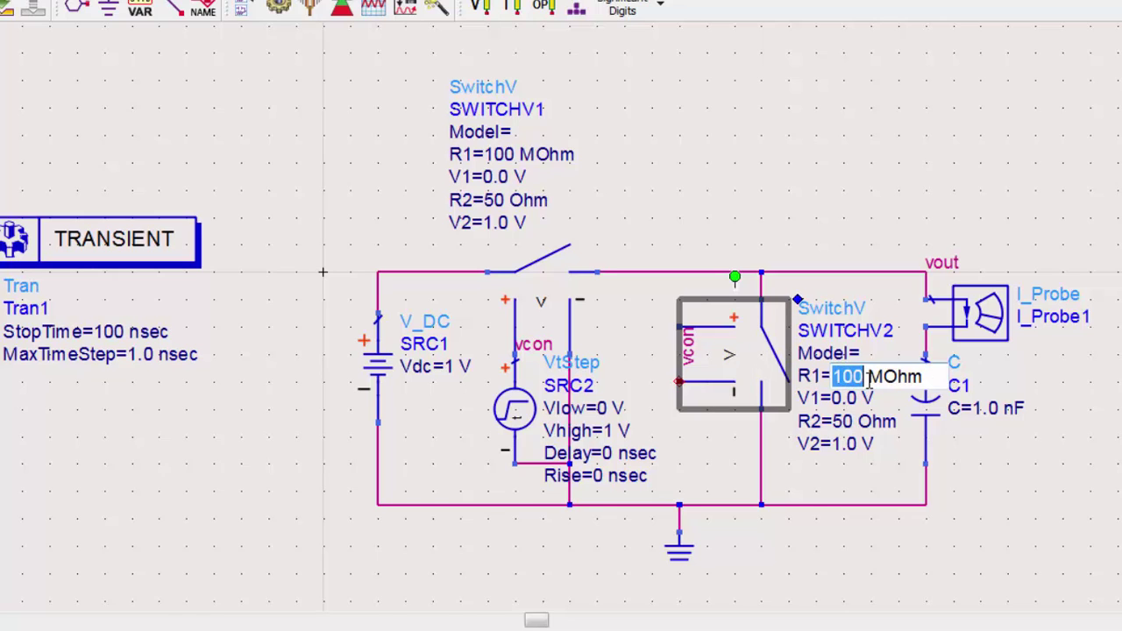
{"action": "type", "text": "50"}
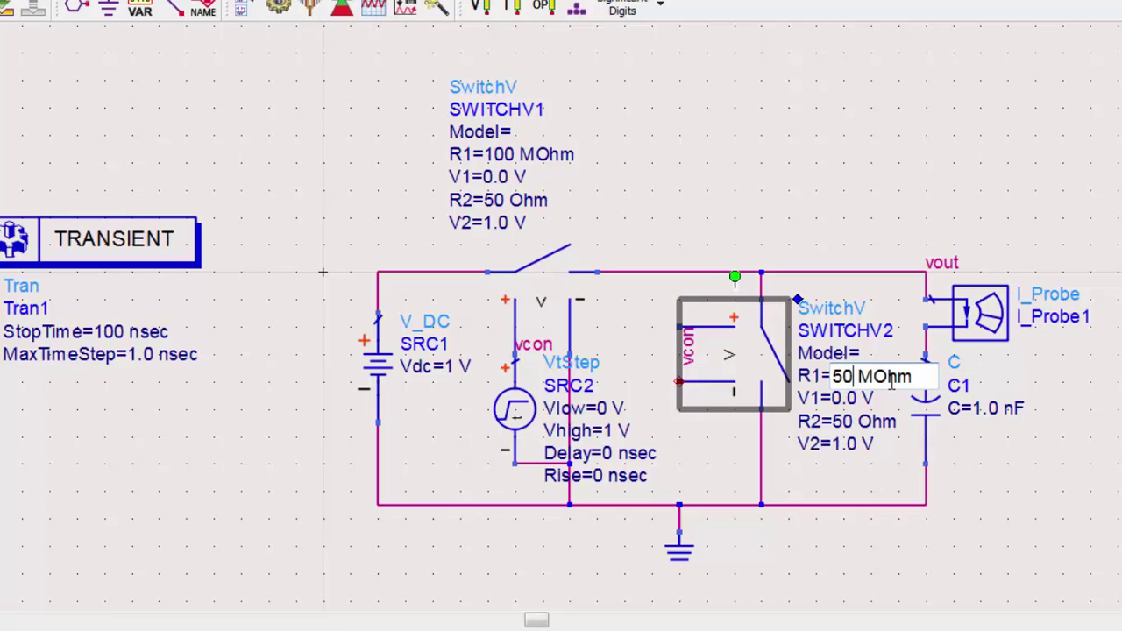
{"action": "left_click_drag", "start_coordinate": [871, 377], "coordinate": [862, 377]}
{"action": "key", "text": "Delete"}
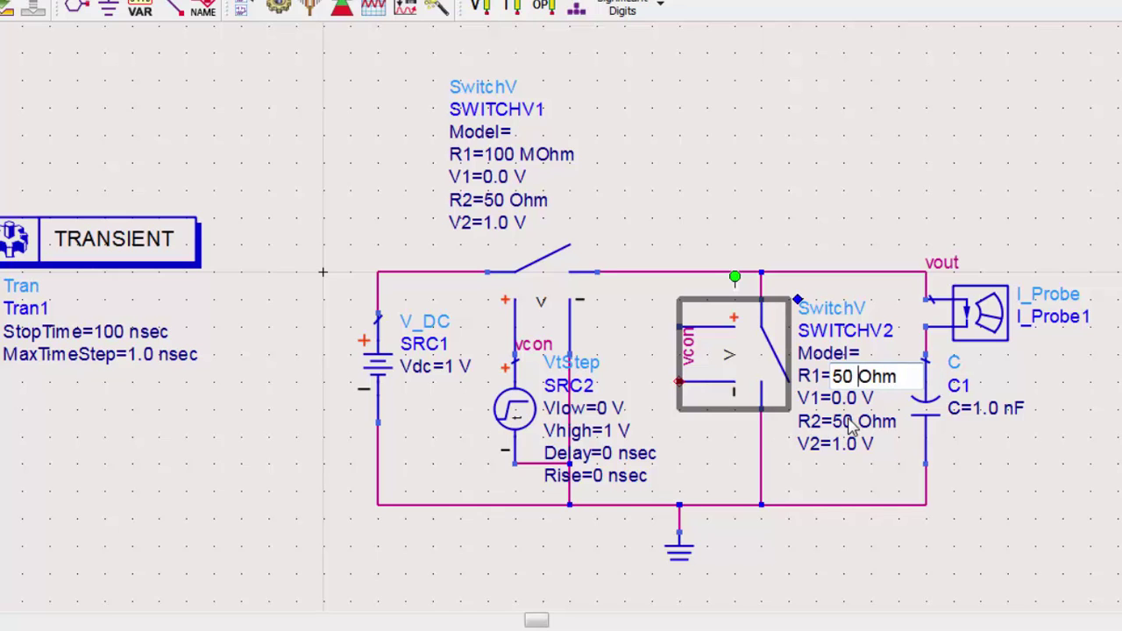
{"action": "double_click", "coordinate": [843, 421]}
{"action": "type", "text": "100 "}
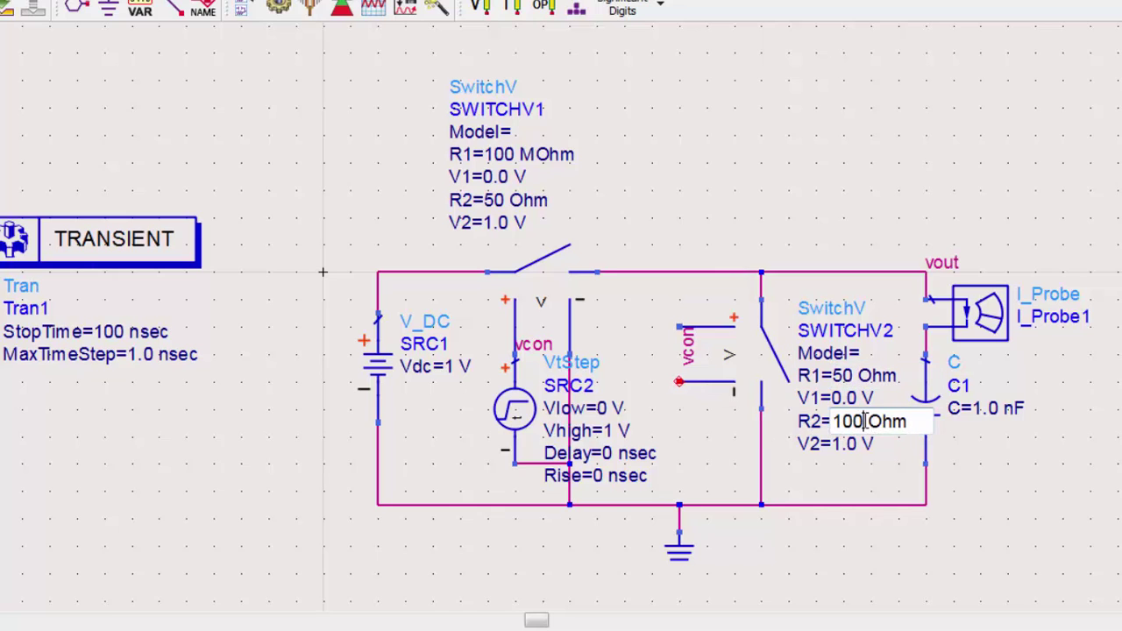
{"action": "type", "text": "M"}
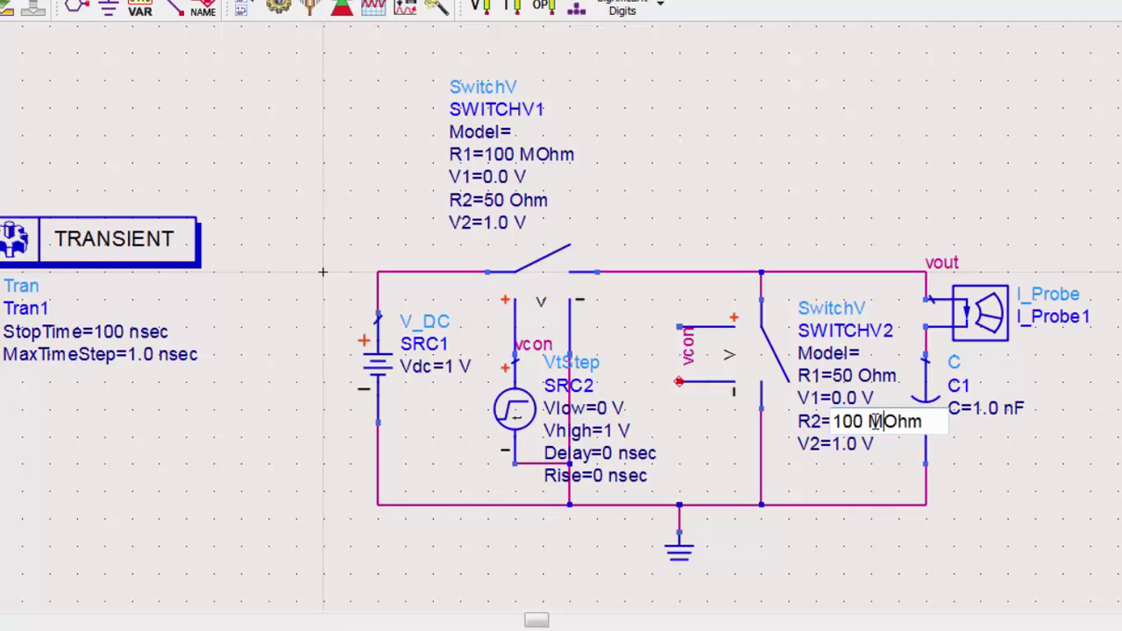
{"action": "key", "text": "Return"}
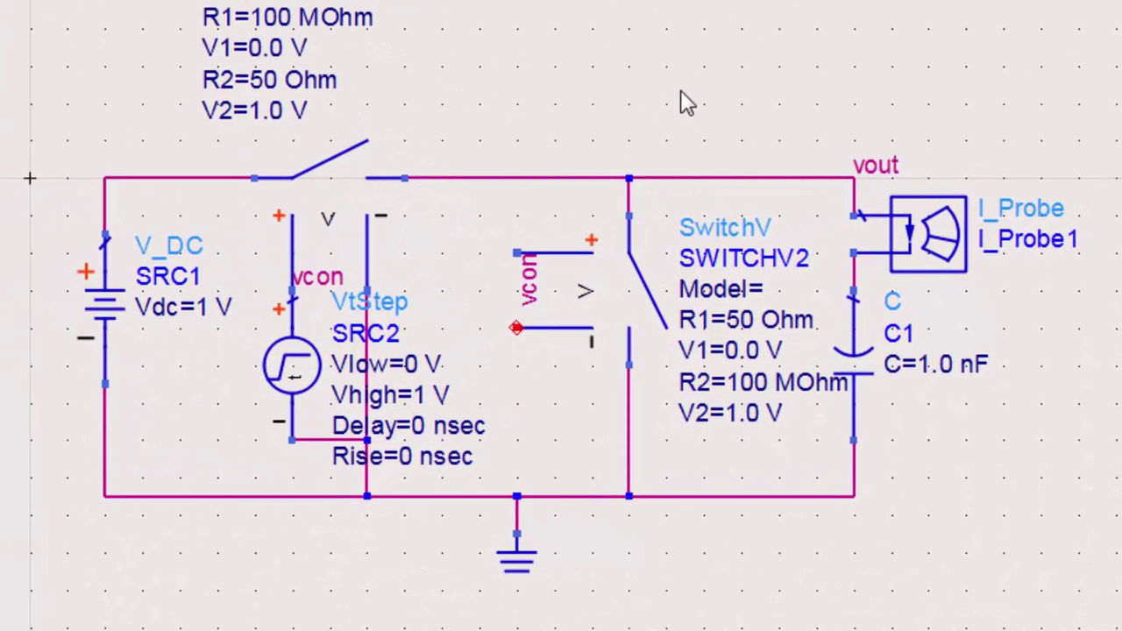